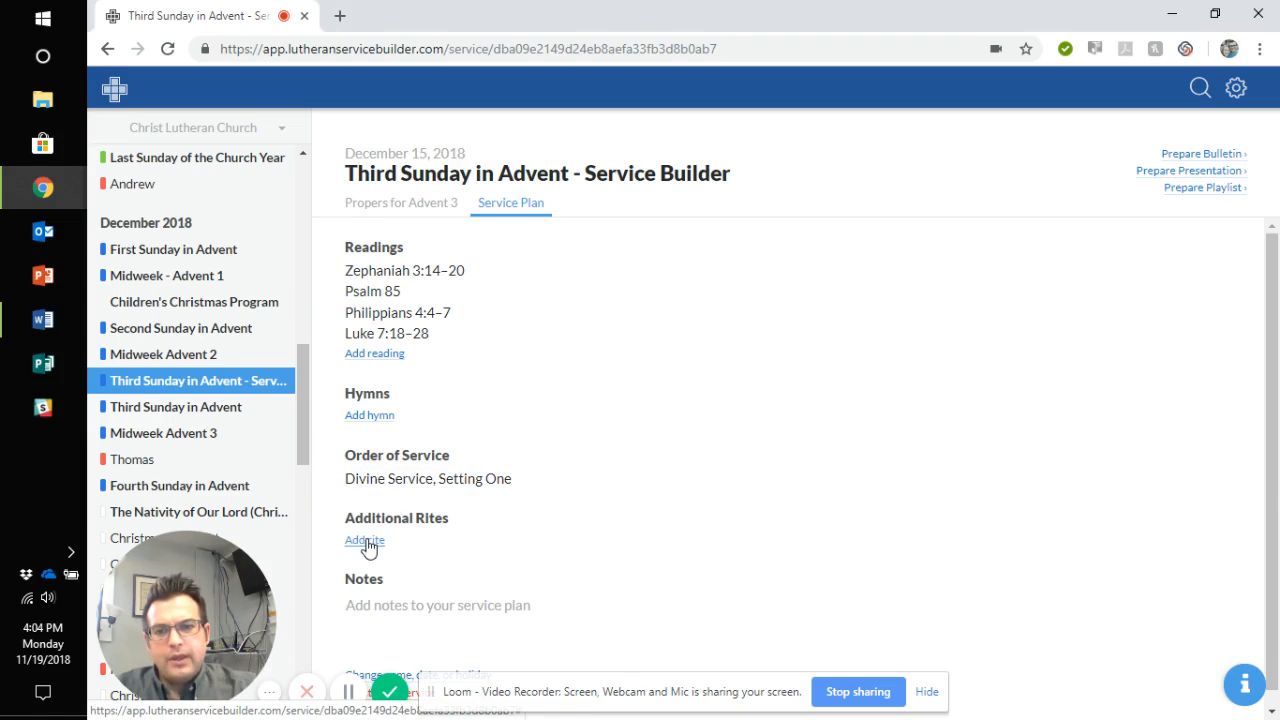
Step: Add Holy Baptism and Confirmation as additional rites in the Third Sunday in Advent service plan
click(365, 540)
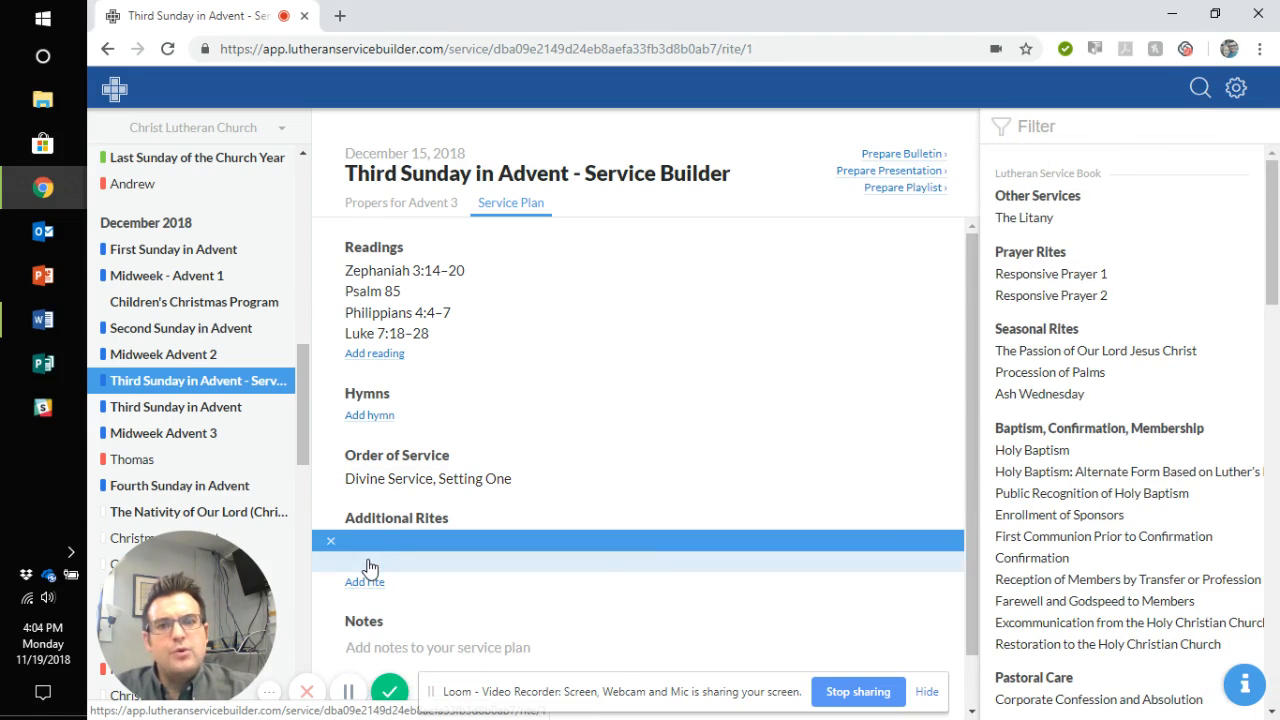
click(370, 564)
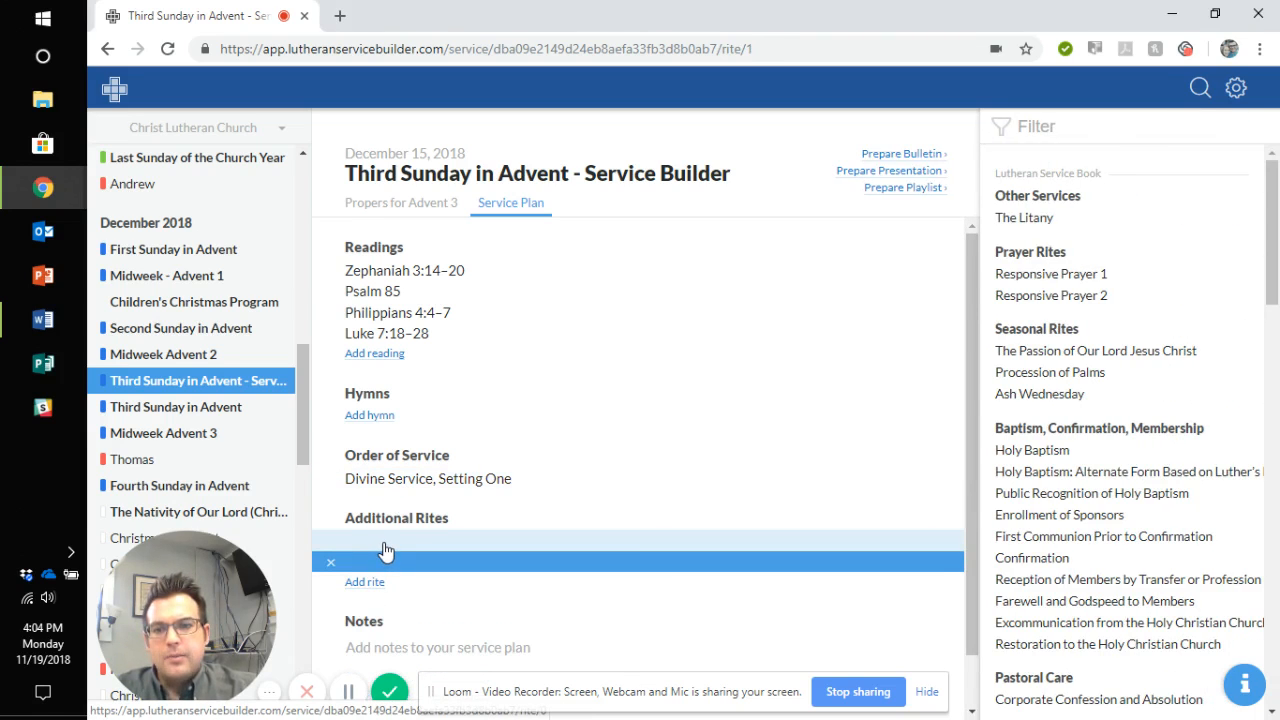
click(386, 548)
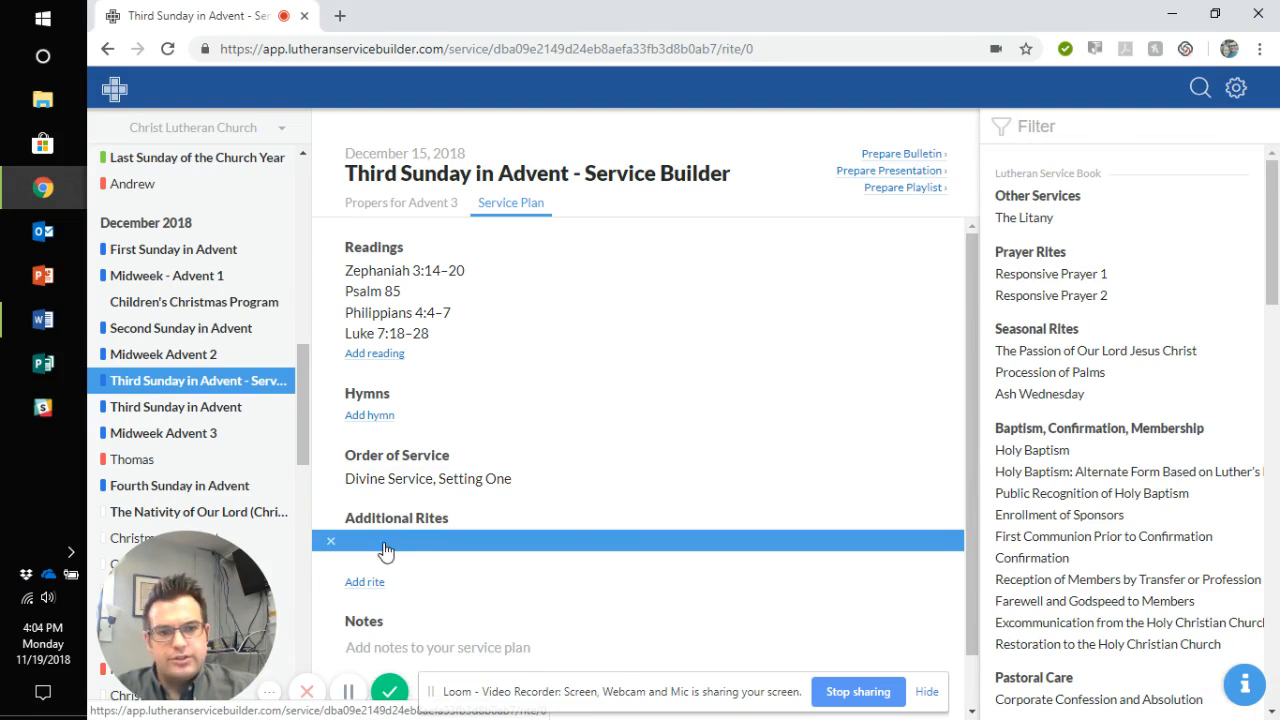
click(1074, 450)
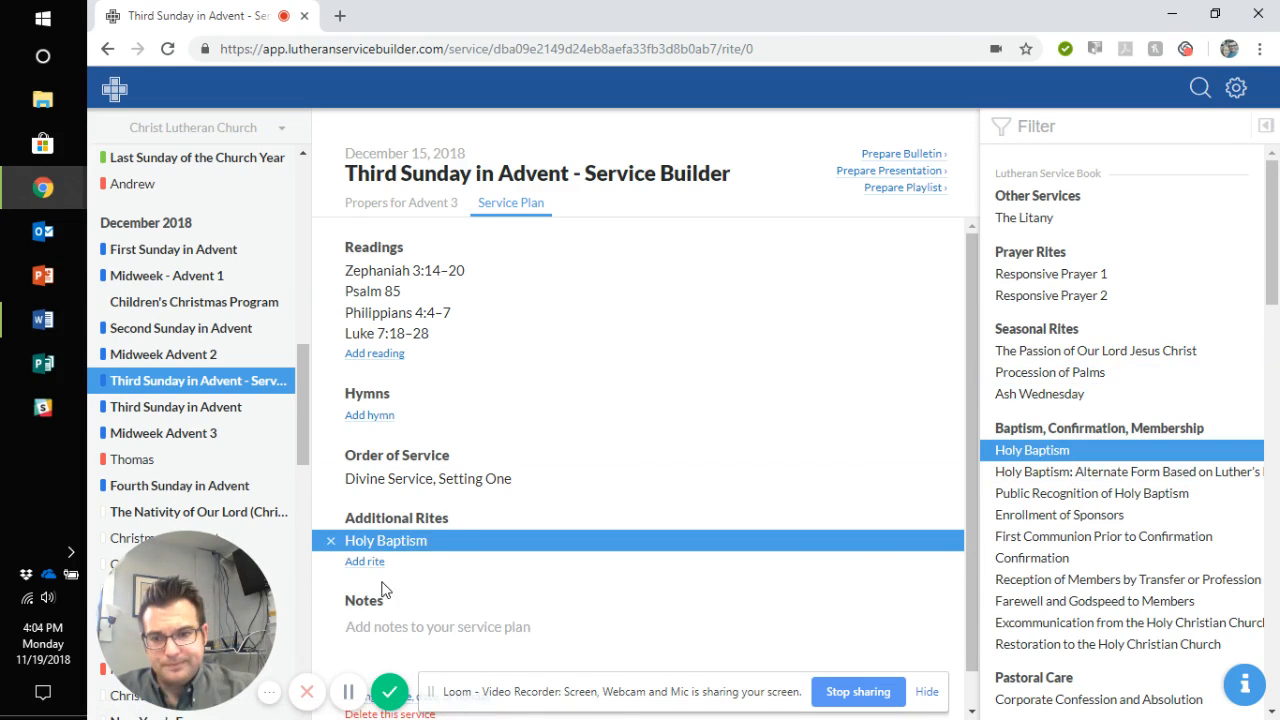
click(377, 563)
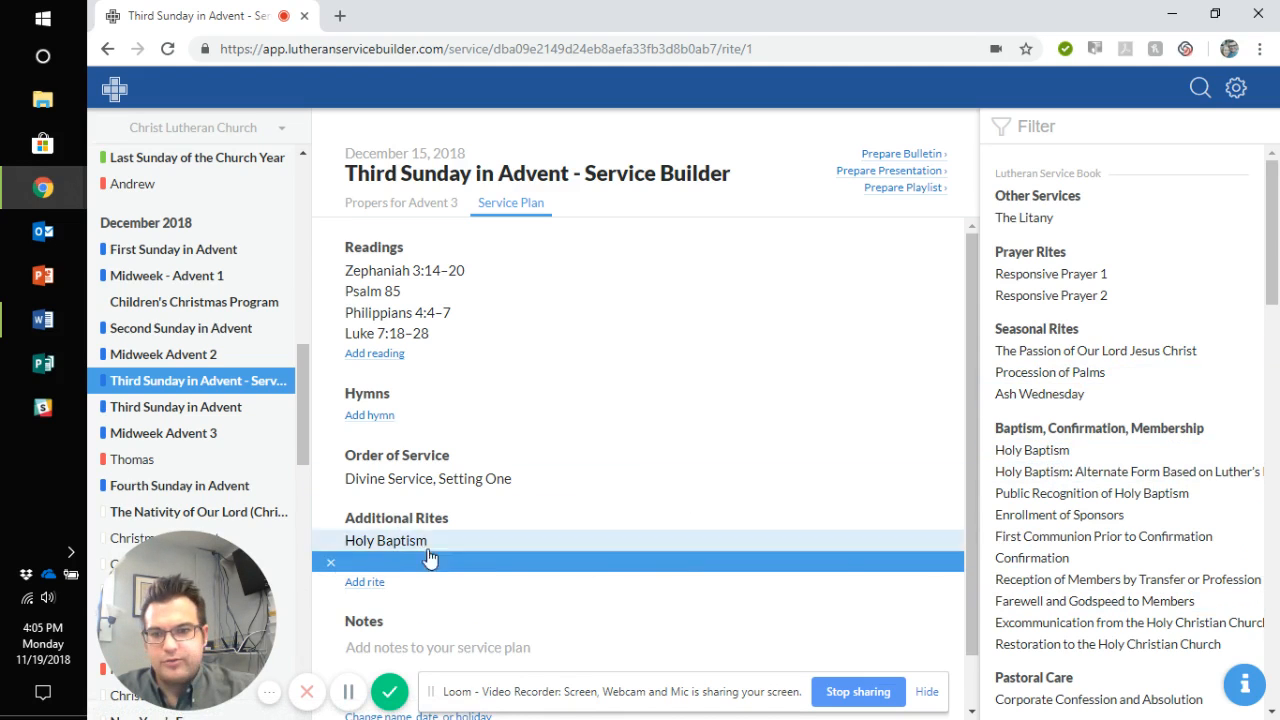
click(1063, 563)
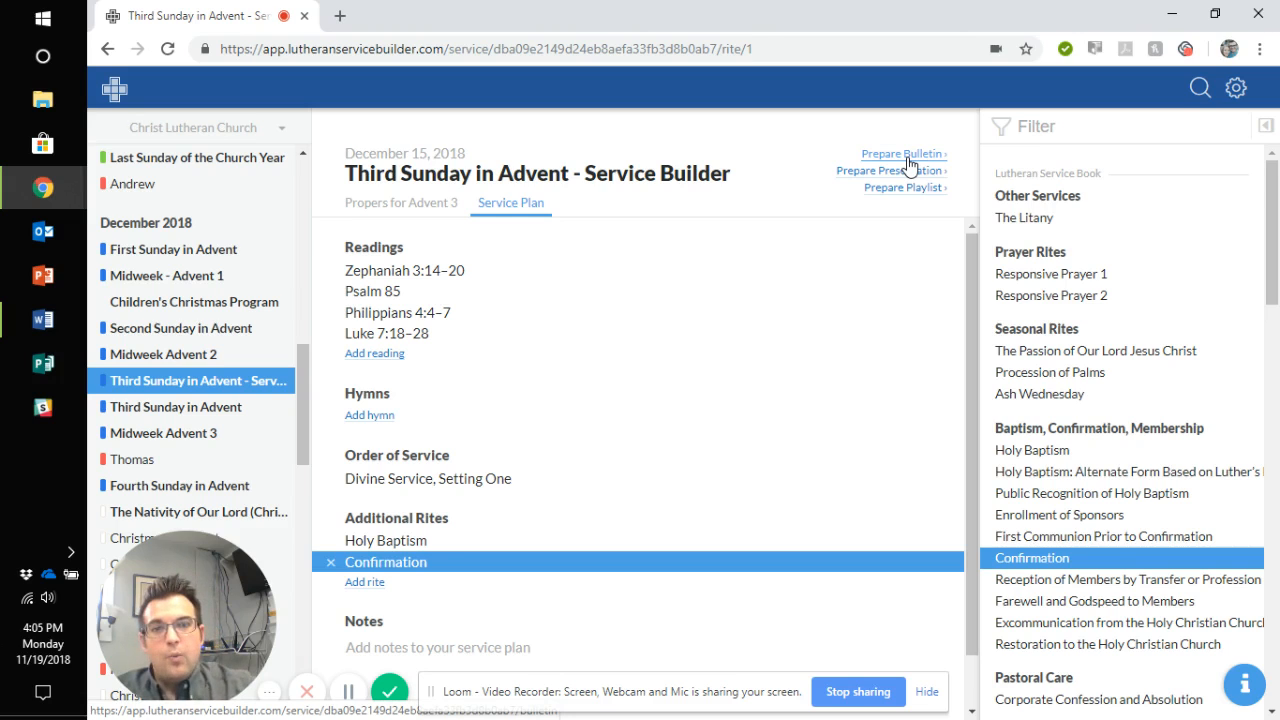
Step: Open the service's bulletin for preparation and check the proposed Holy Baptism rite and the highlighted Confession and Absolution section
click(908, 163)
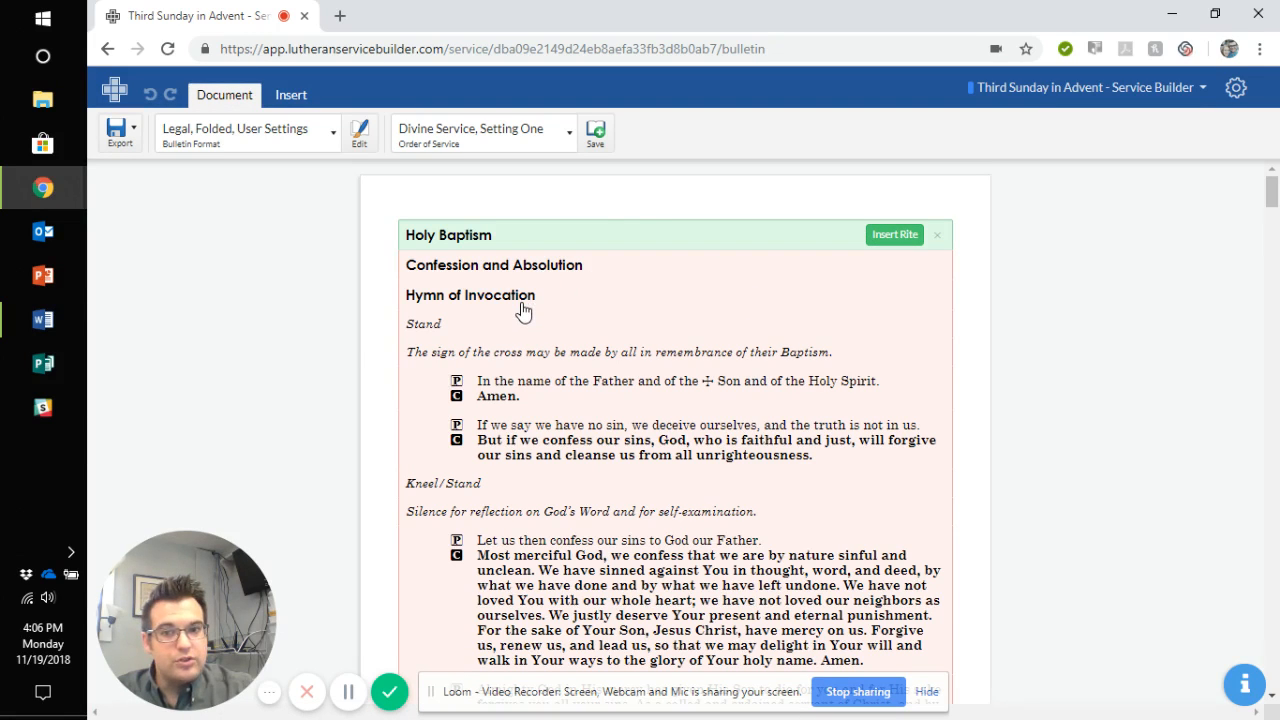
scroll(775, 410, down, 3)
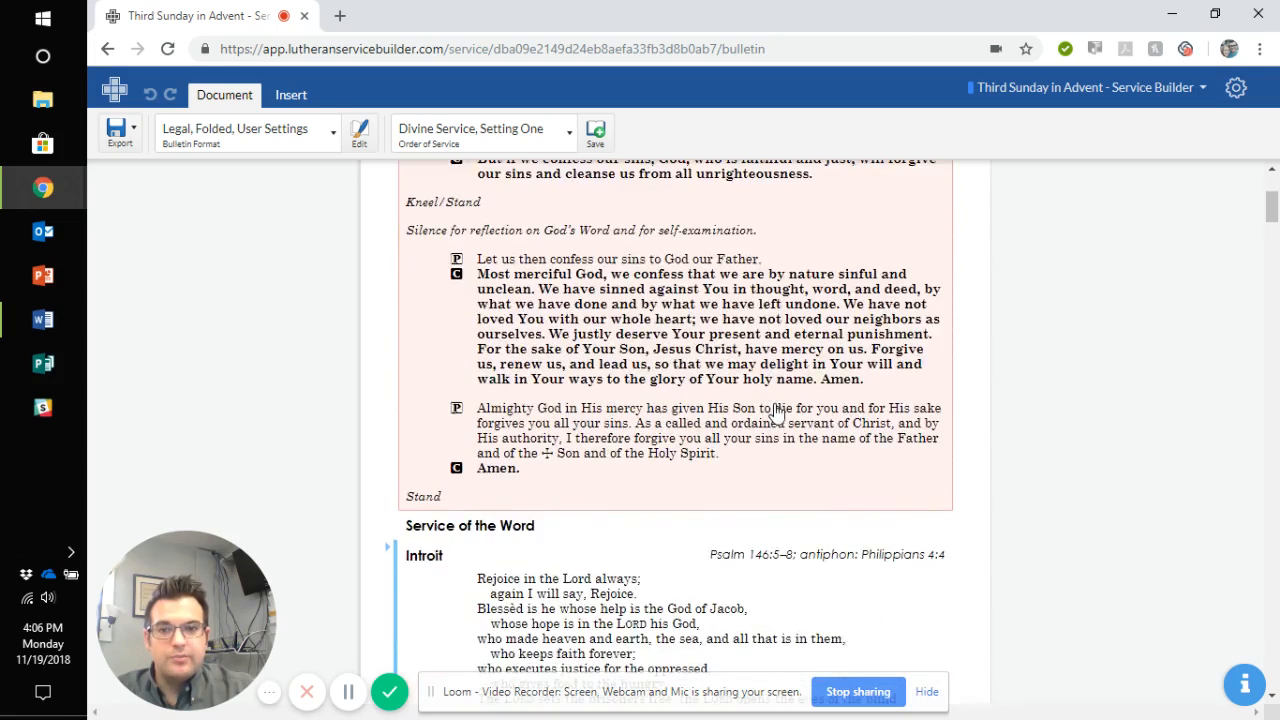
scroll(777, 413, up, 2)
scroll(775, 400, up, 1)
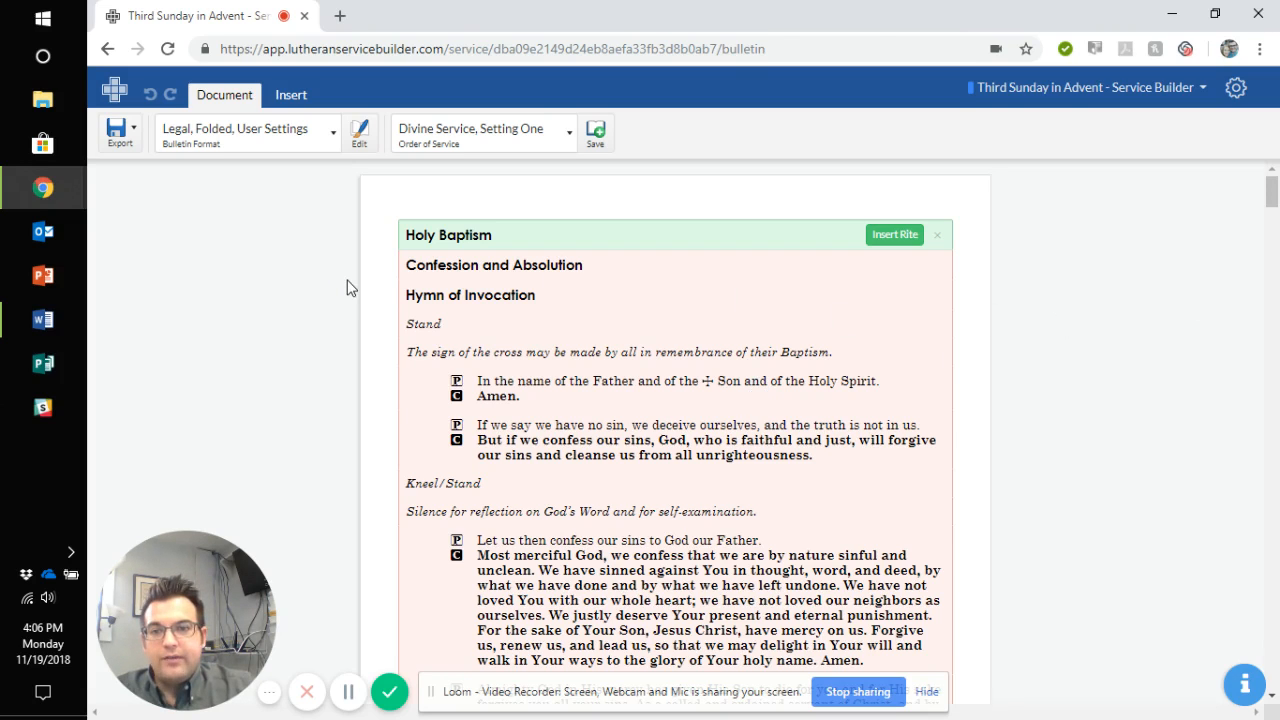
Step: Examine the bulletin's order of service from the opening through the Nicene Creed
scroll(346, 288, down, 15)
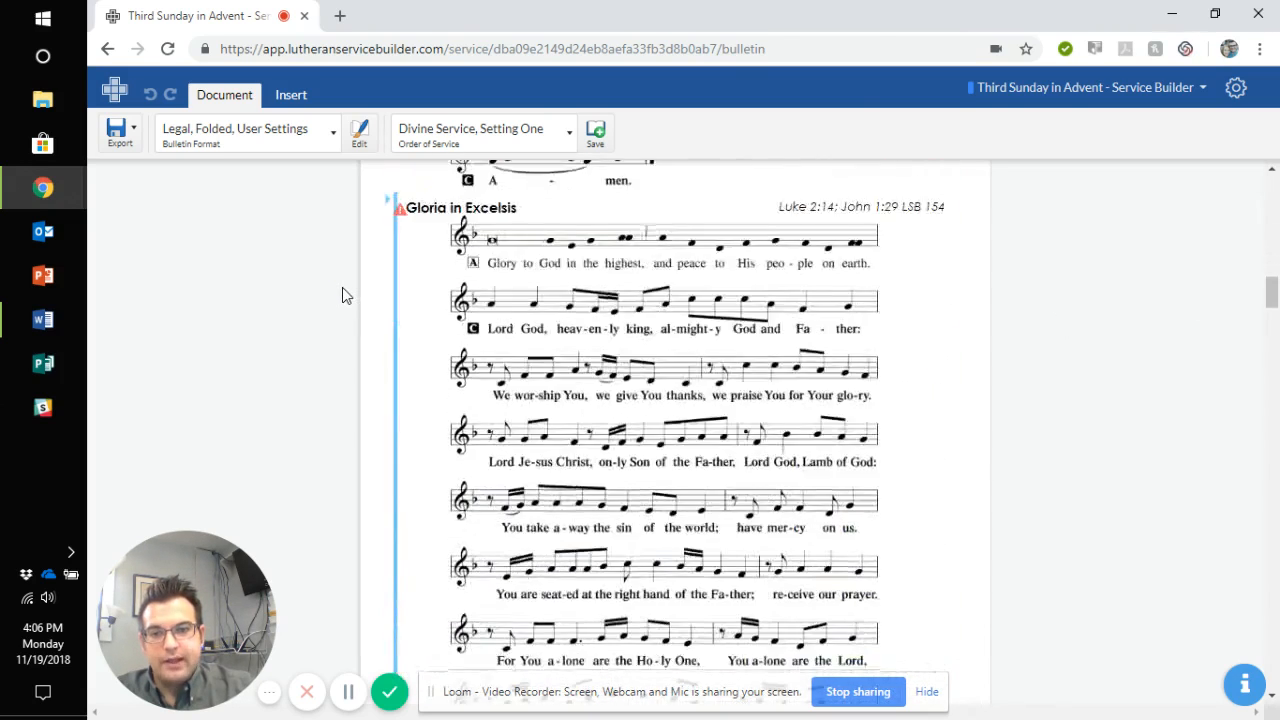
scroll(342, 287, down, 18)
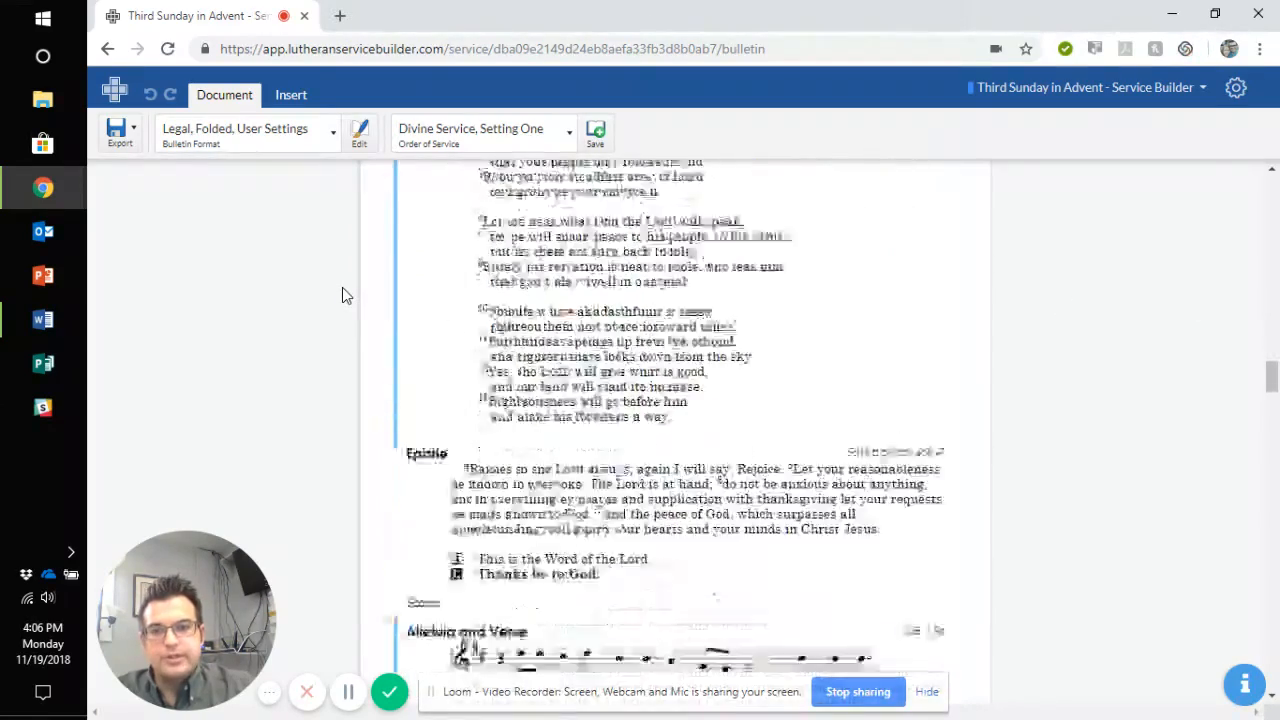
scroll(342, 287, down, 18)
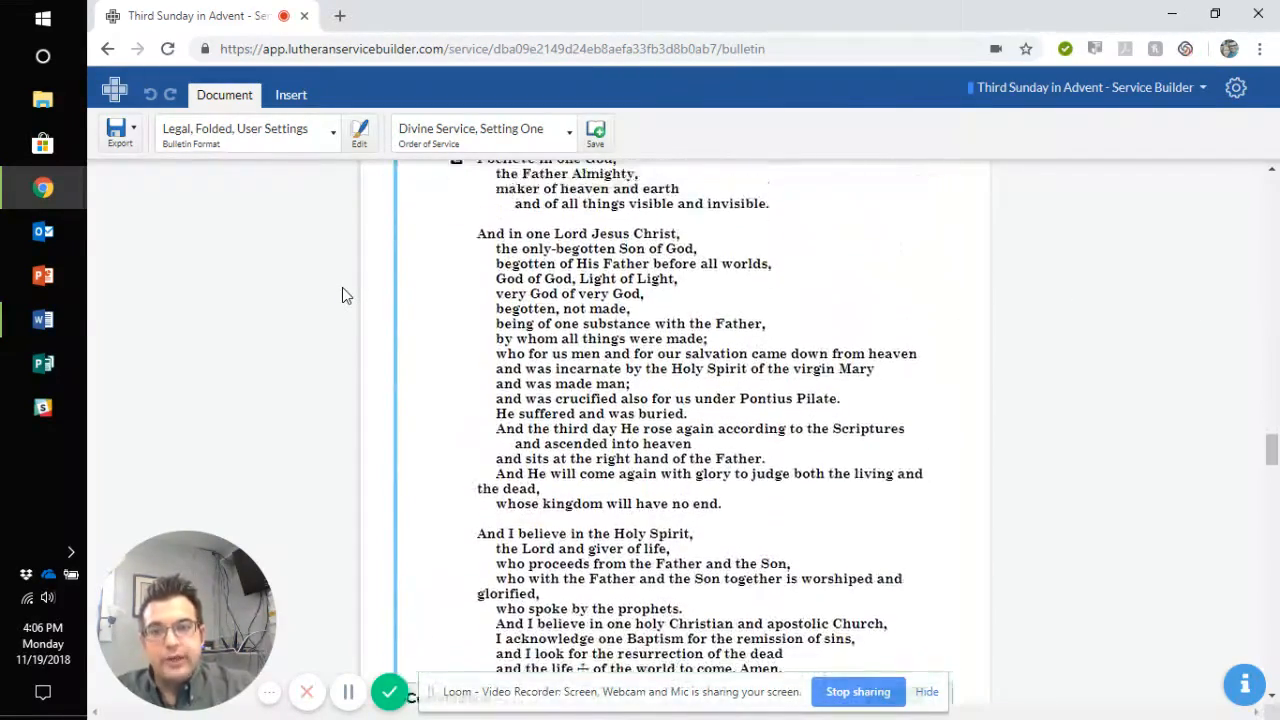
scroll(342, 288, up, 1)
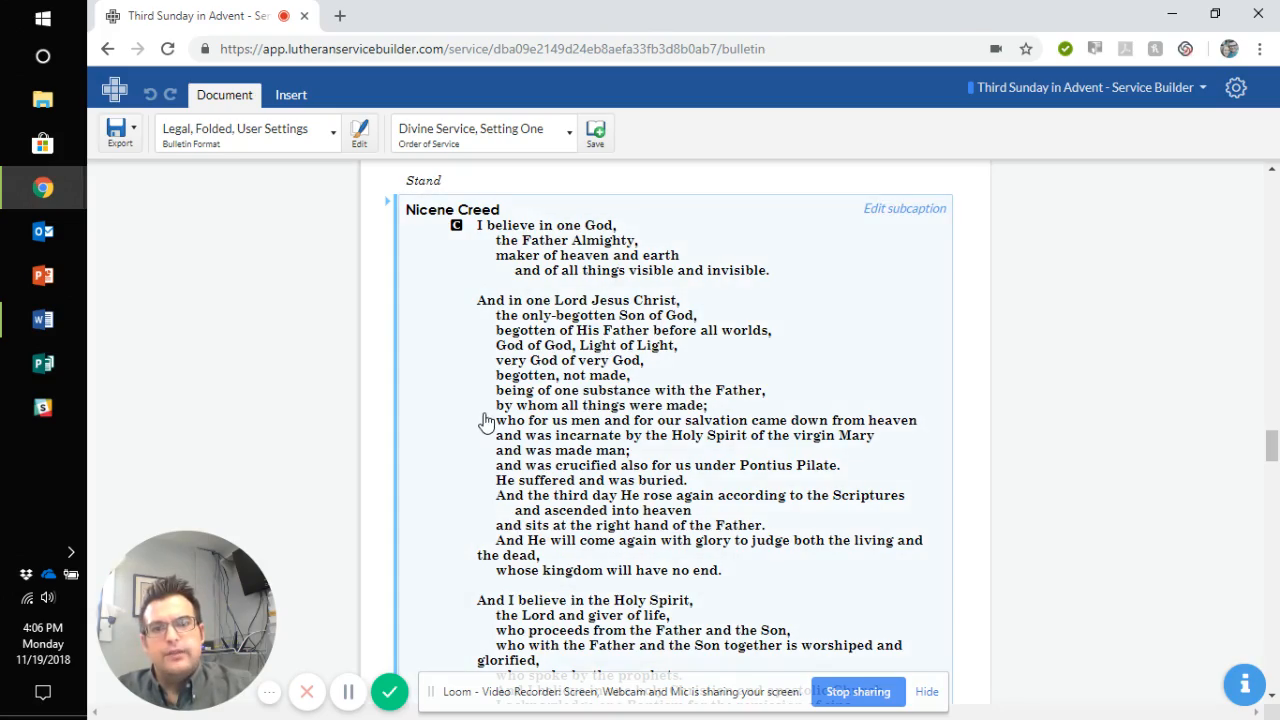
scroll(620, 380, up, 5)
scroll(622, 380, up, 20)
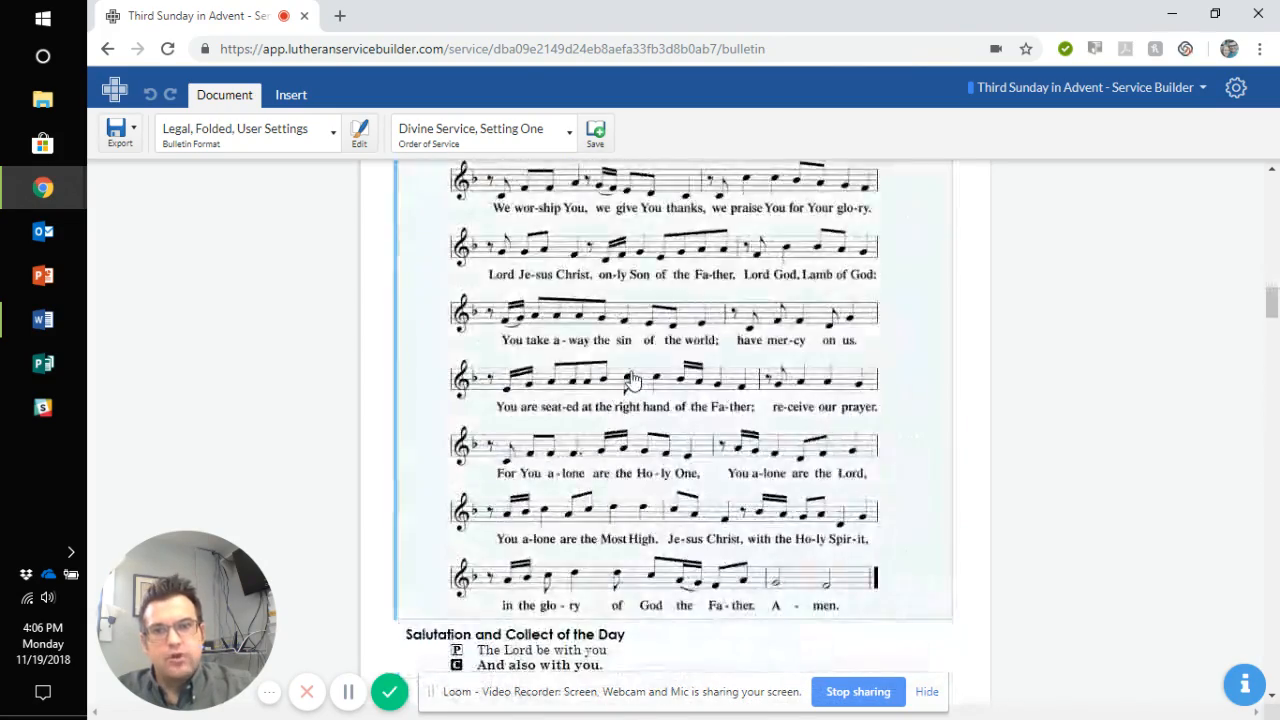
scroll(633, 380, up, 15)
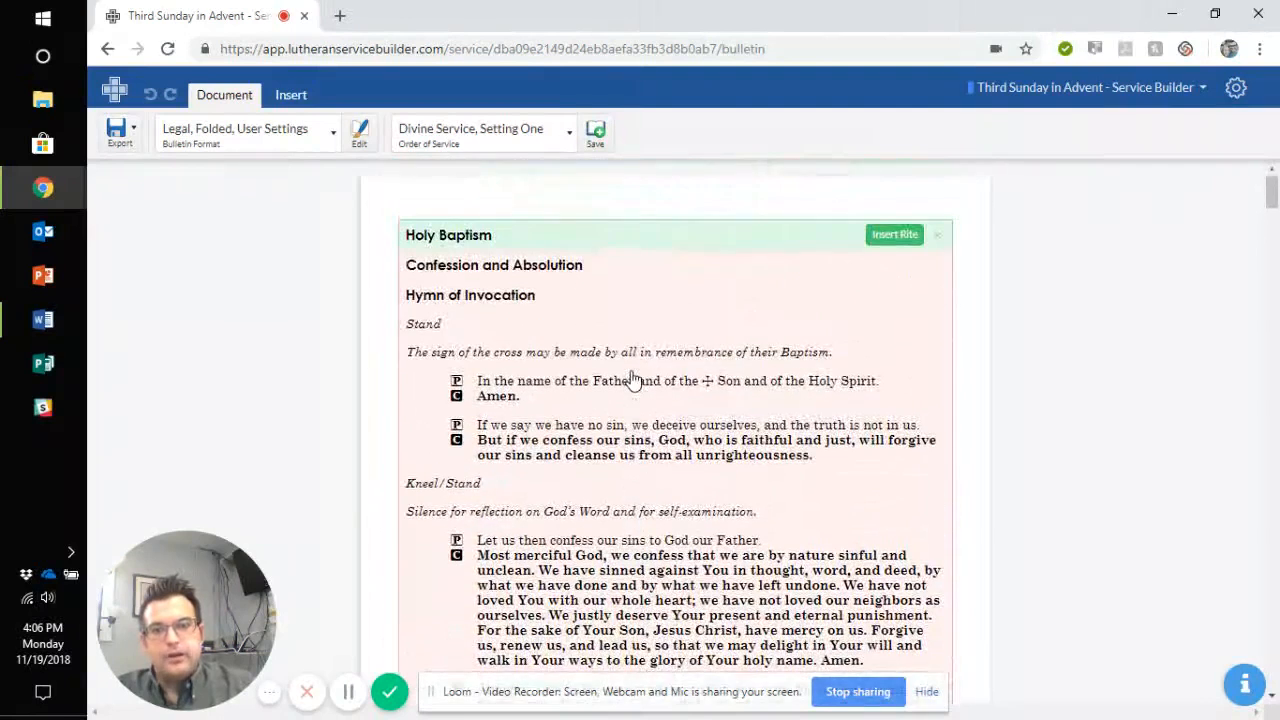
Step: Insert the Holy Baptism rite in place of Confession and Absolution and include its full contents in the bulletin
click(885, 236)
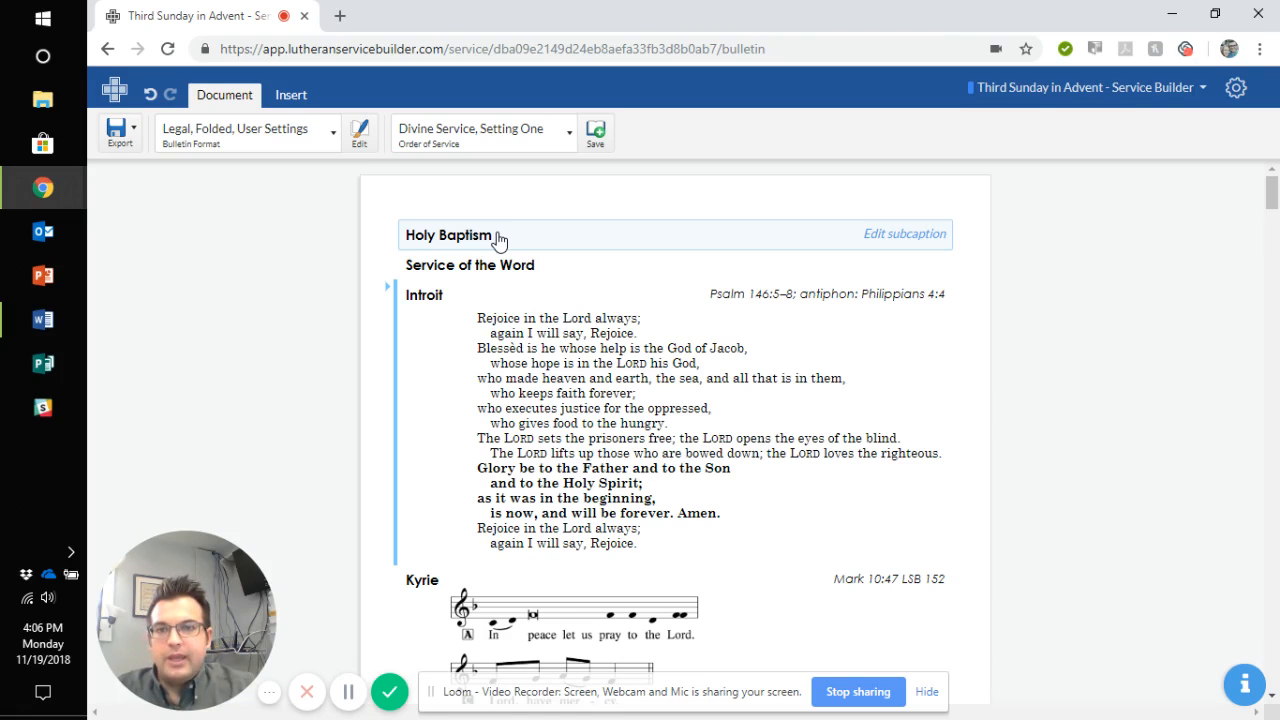
click(499, 240)
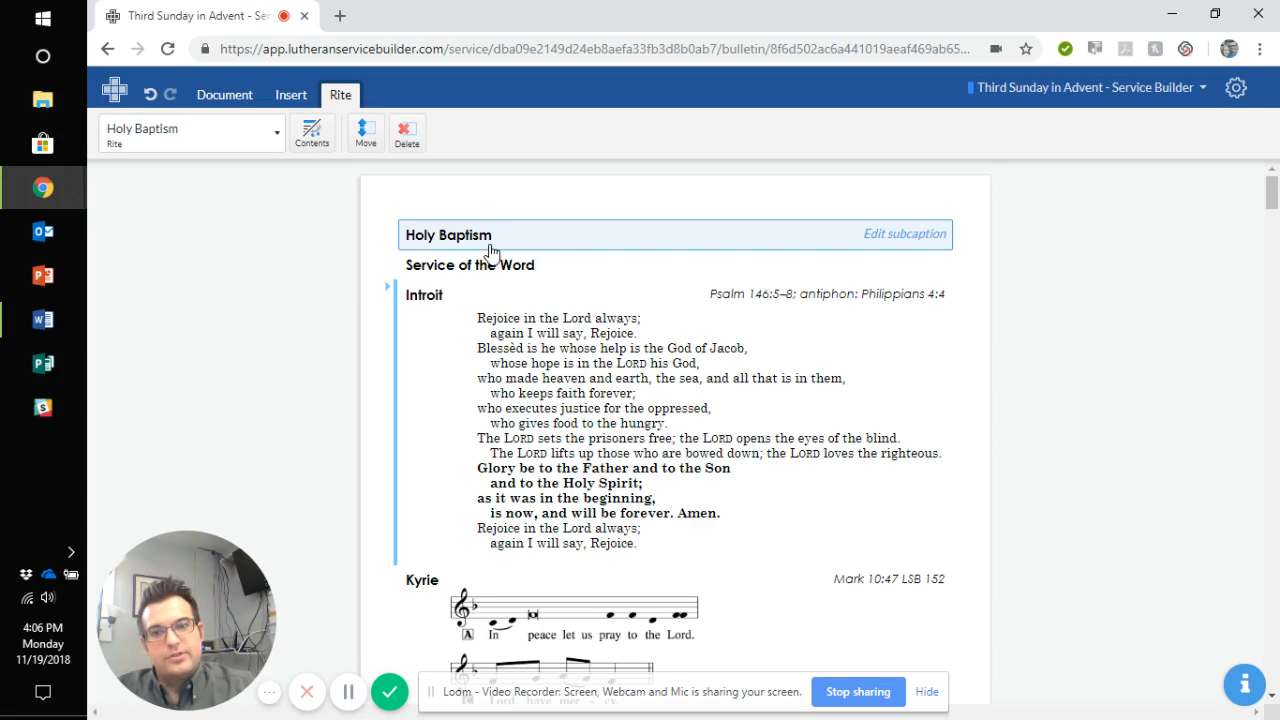
click(312, 140)
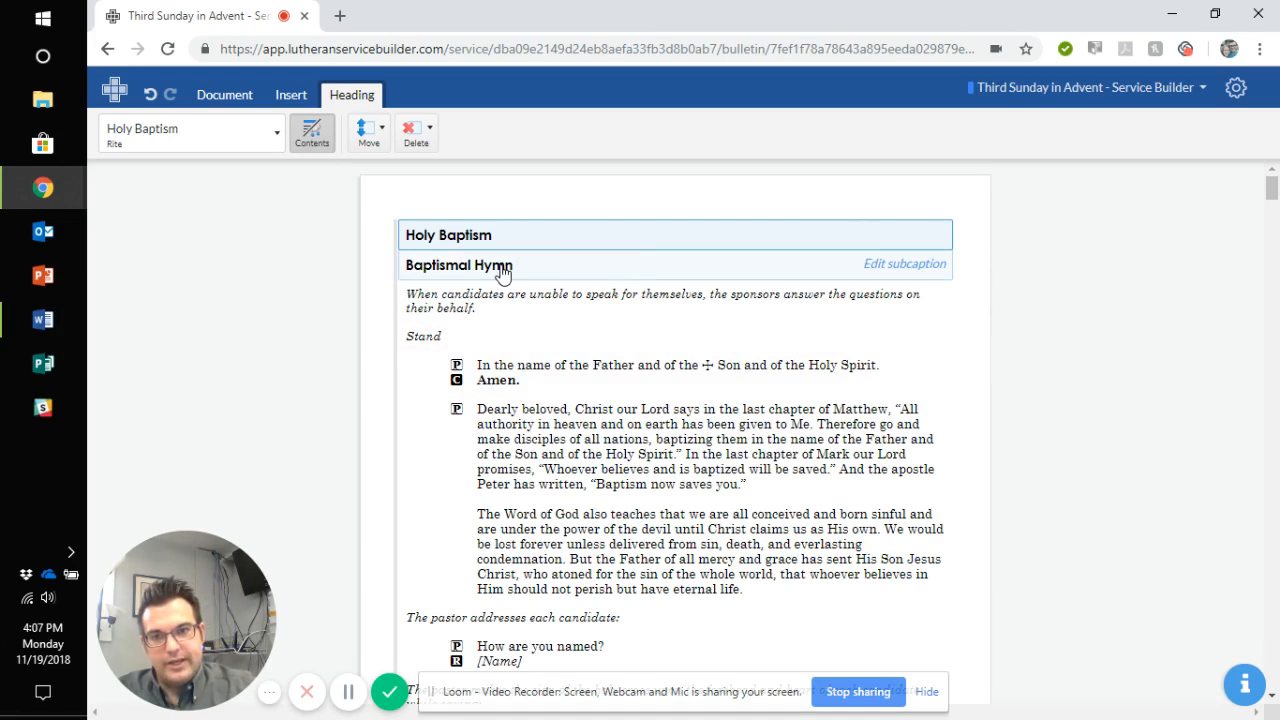
Step: Examine the Holy Baptism rite's text, including the name and pronoun placeholders, through to the Service of the Word
scroll(1020, 323, down, 2)
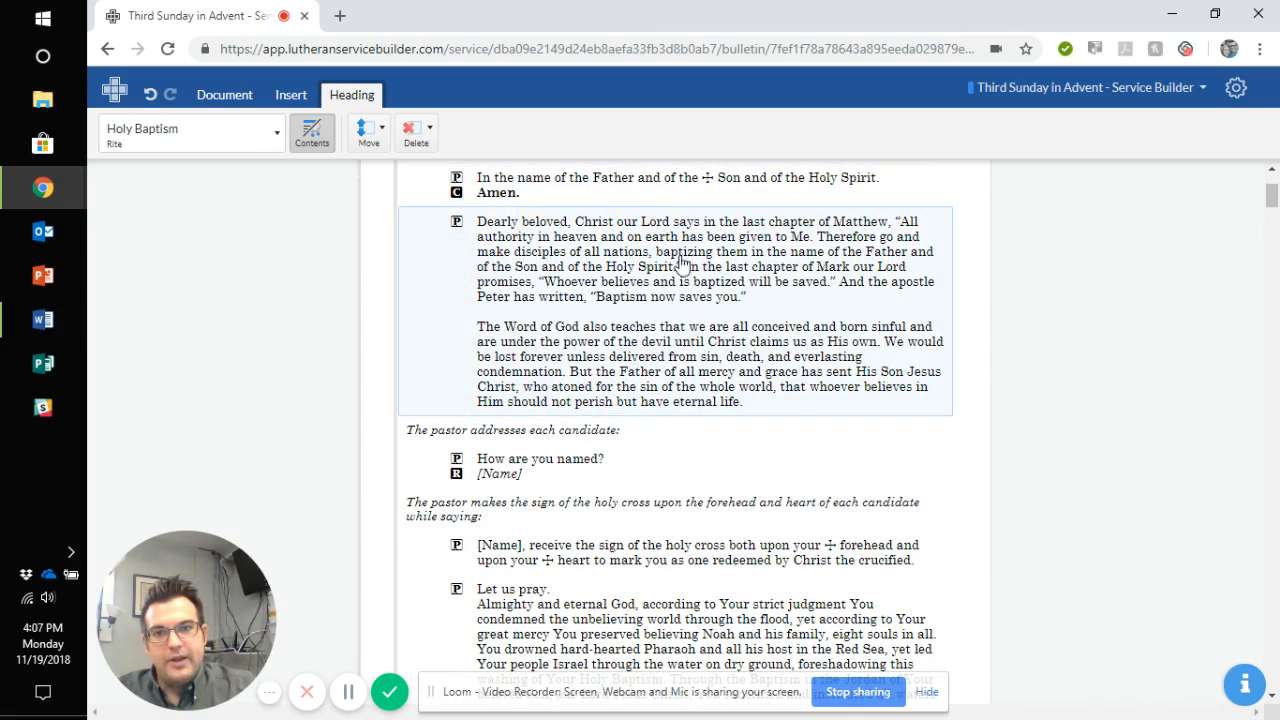
scroll(540, 250, down, 2)
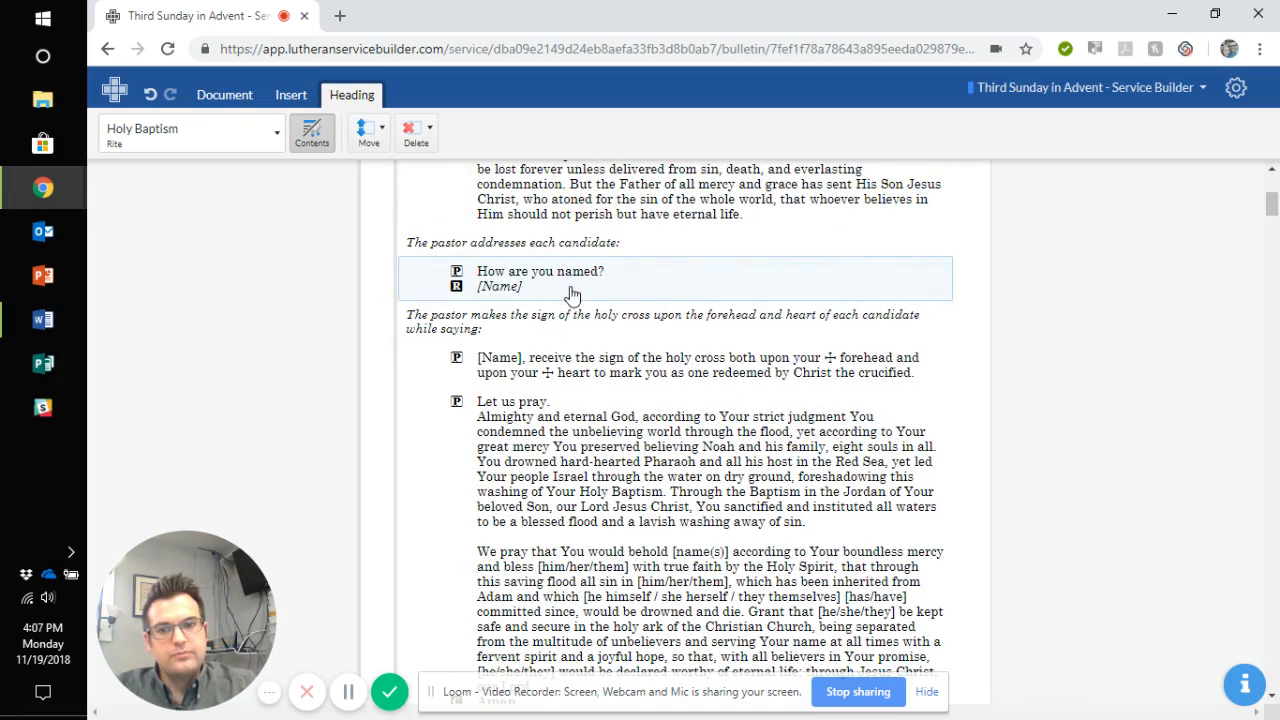
scroll(571, 294, down, 1)
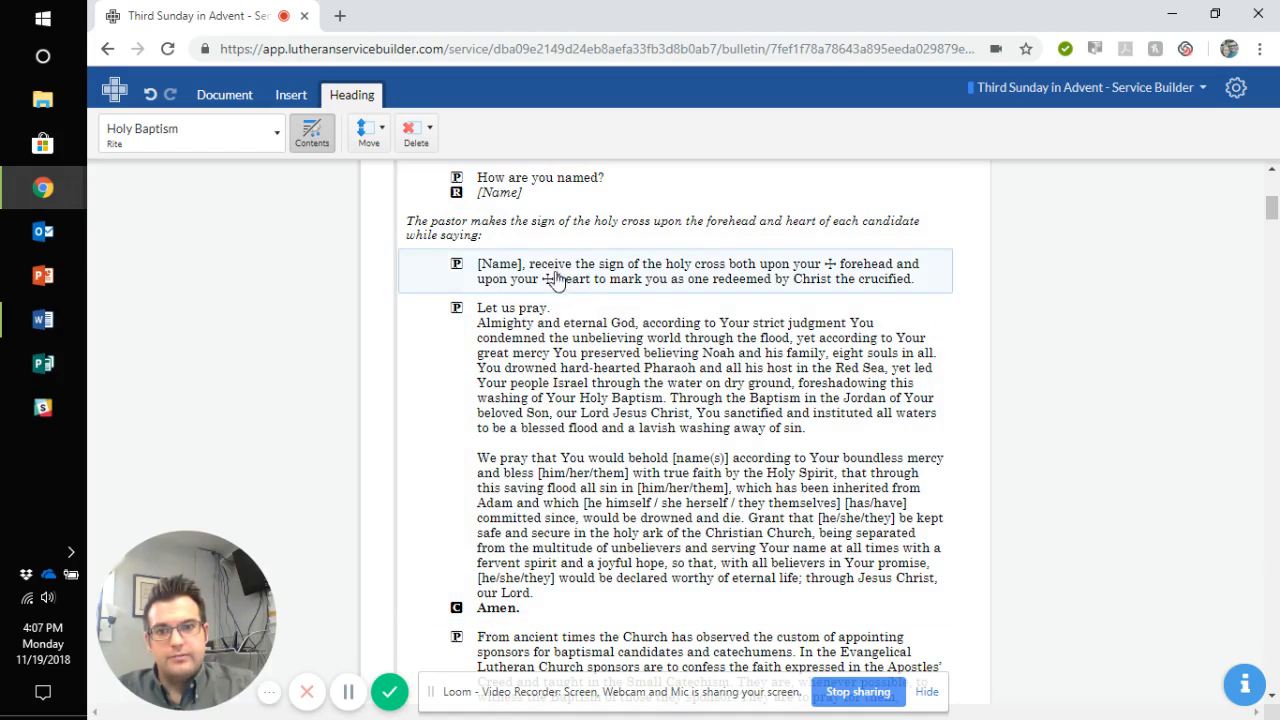
scroll(652, 385, down, 2)
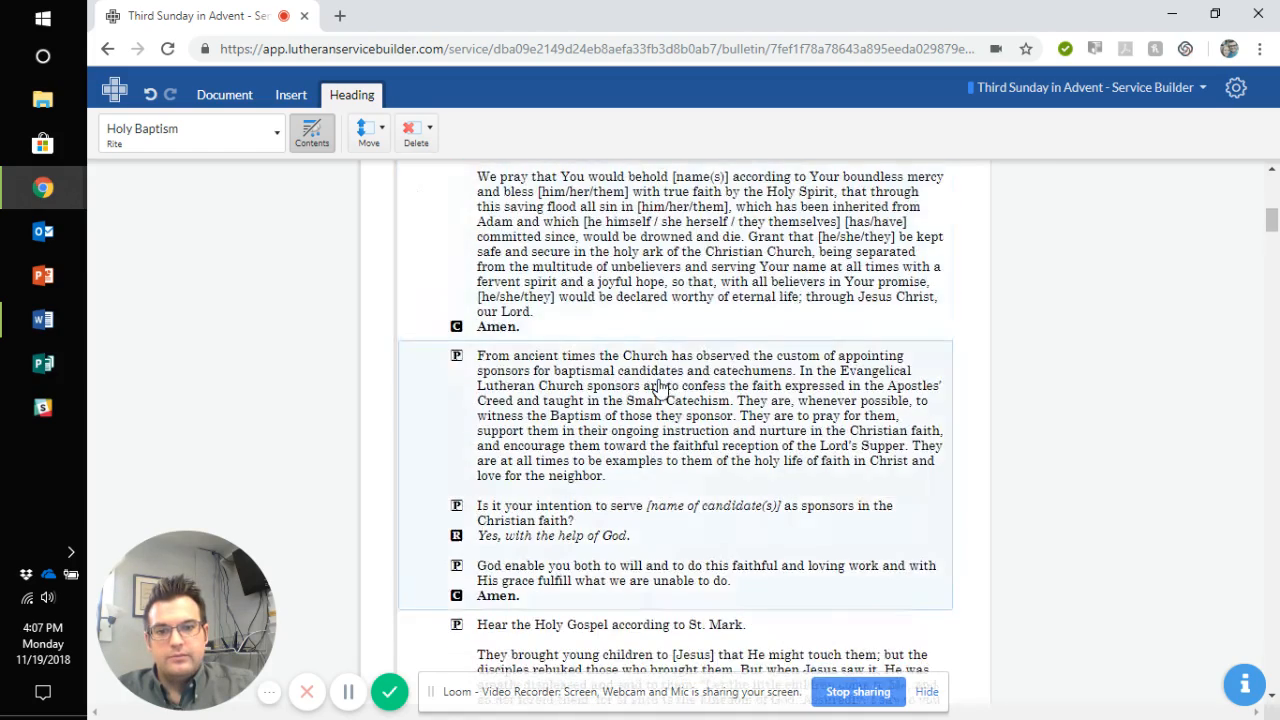
scroll(657, 354, up, 1)
scroll(590, 220, up, 2)
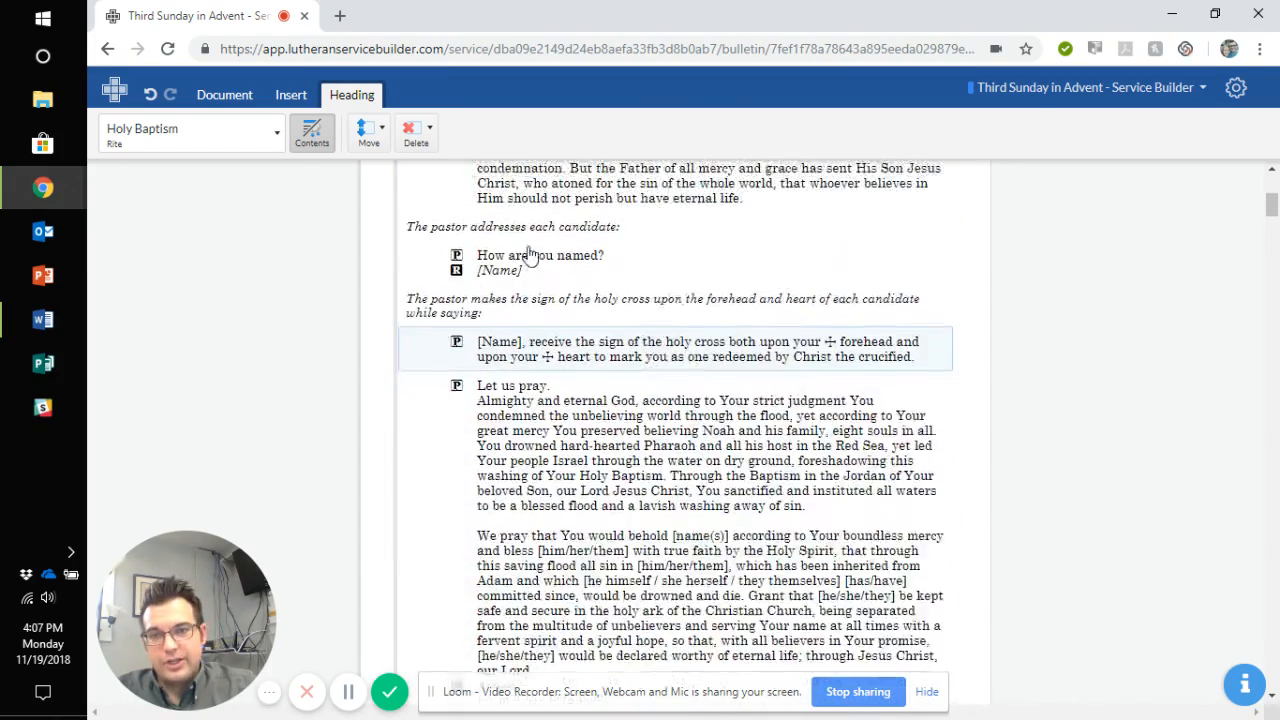
scroll(728, 428, down, 2)
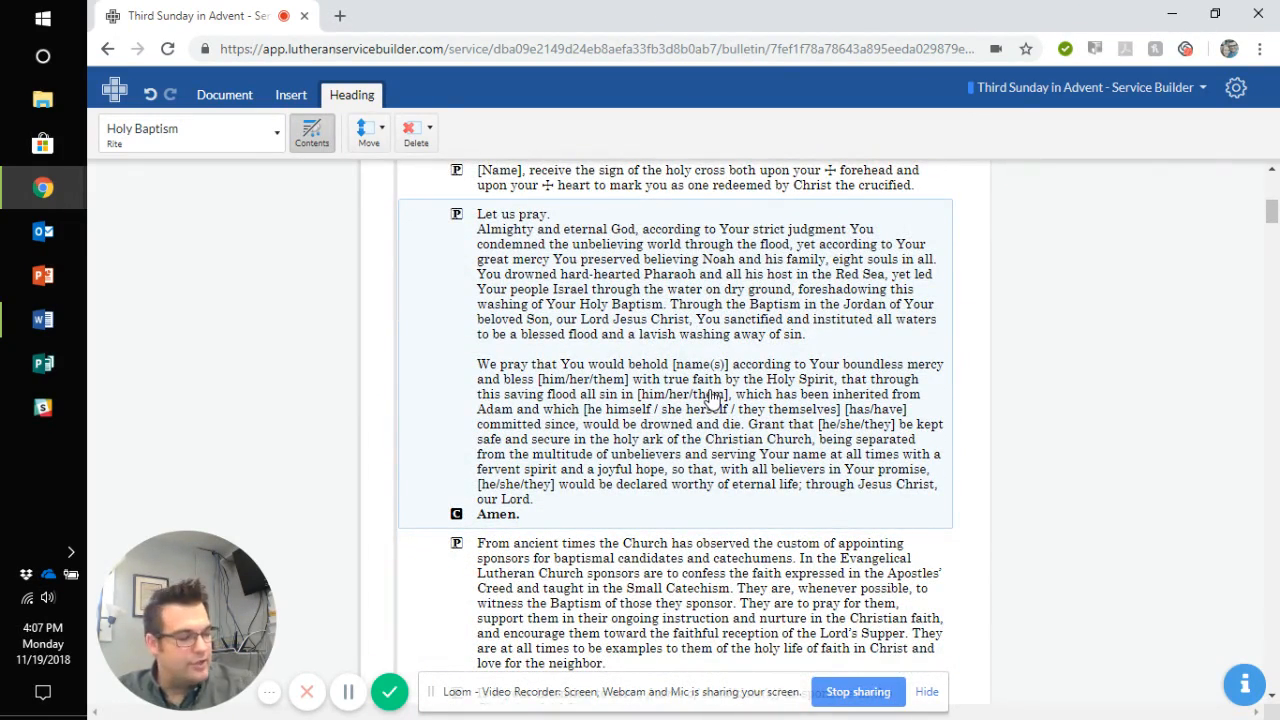
scroll(712, 398, down, 10)
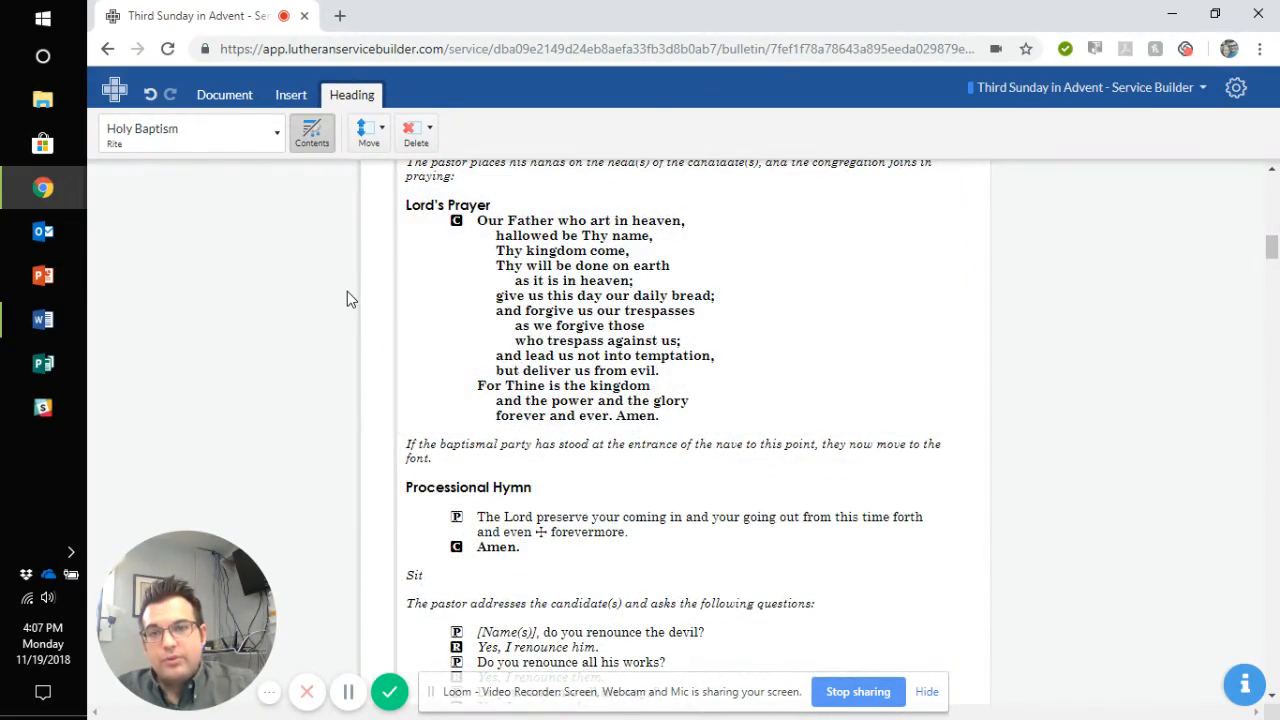
scroll(375, 287, down, 10)
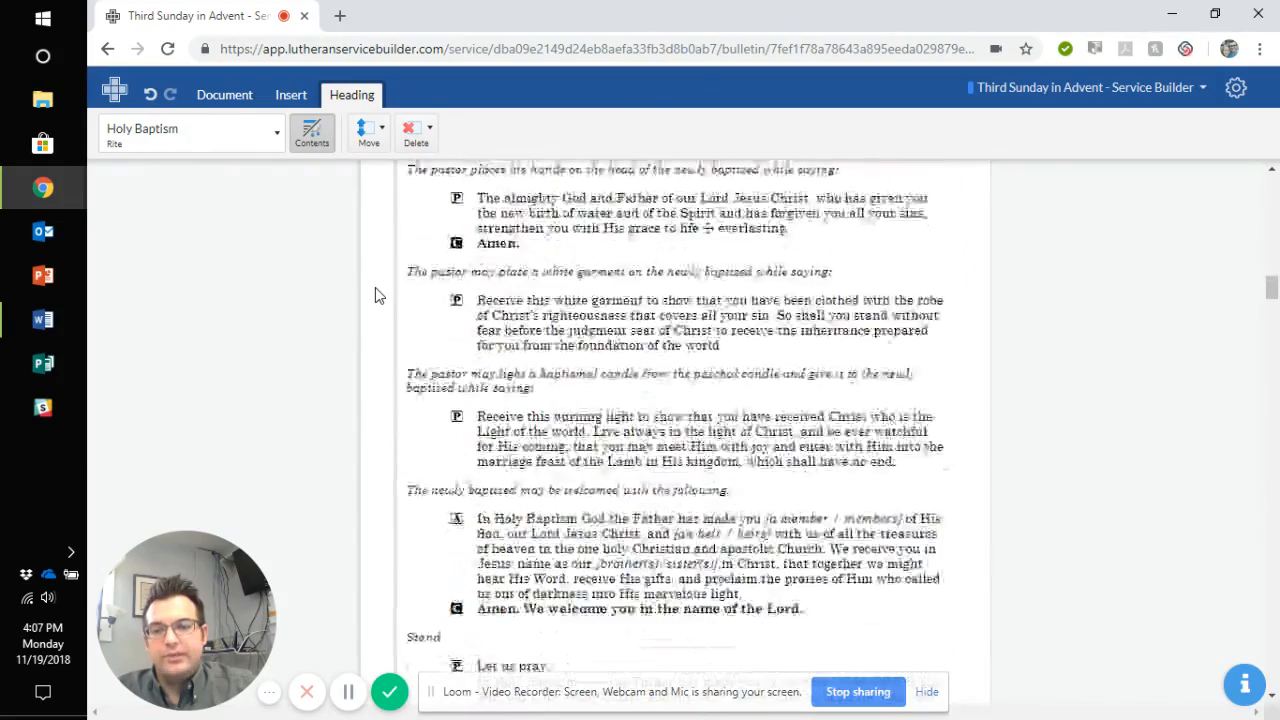
scroll(375, 287, down, 10)
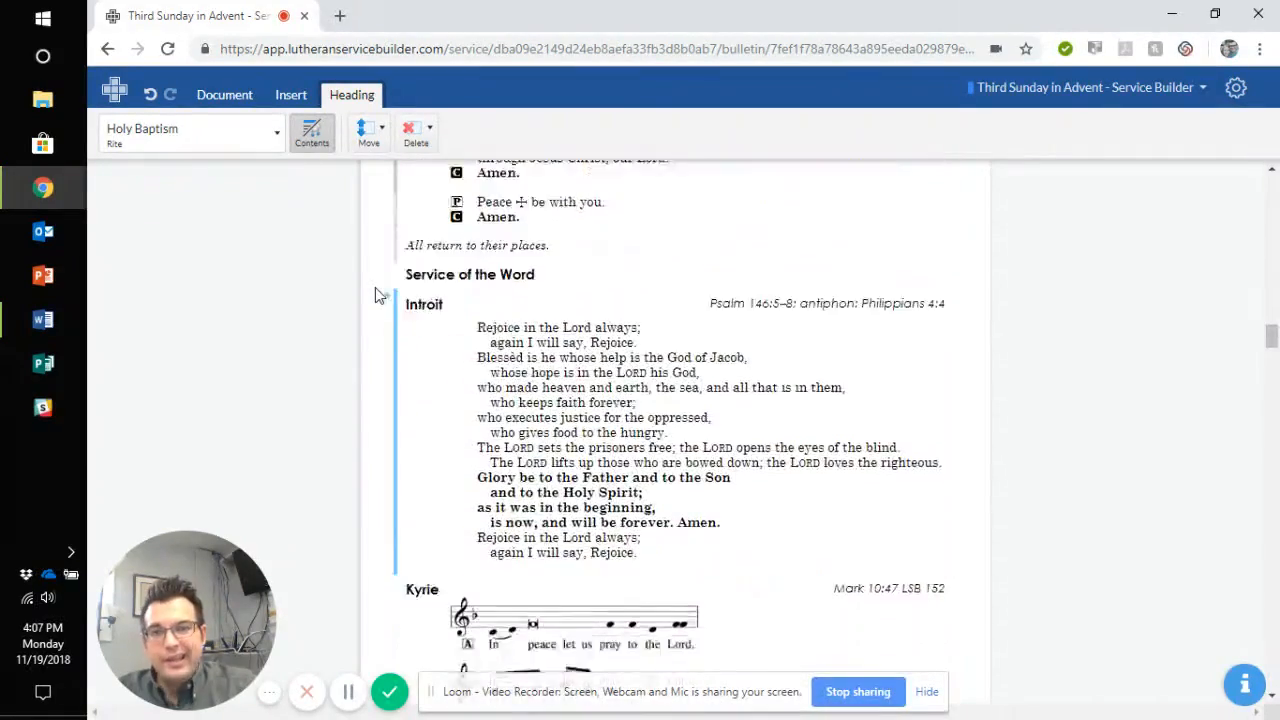
Step: Delete the Nicene Creed that precedes the proposed Confirmation rite in the bulletin
scroll(375, 287, down, 10)
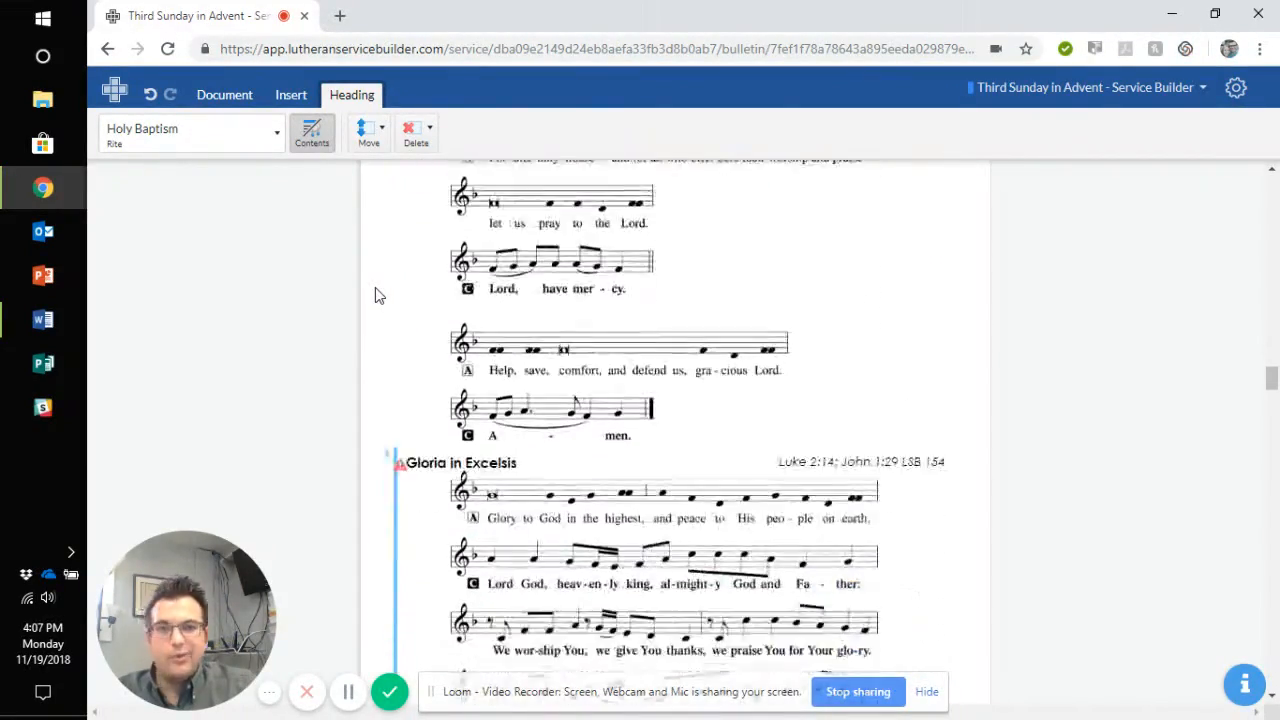
scroll(375, 294, down, 10)
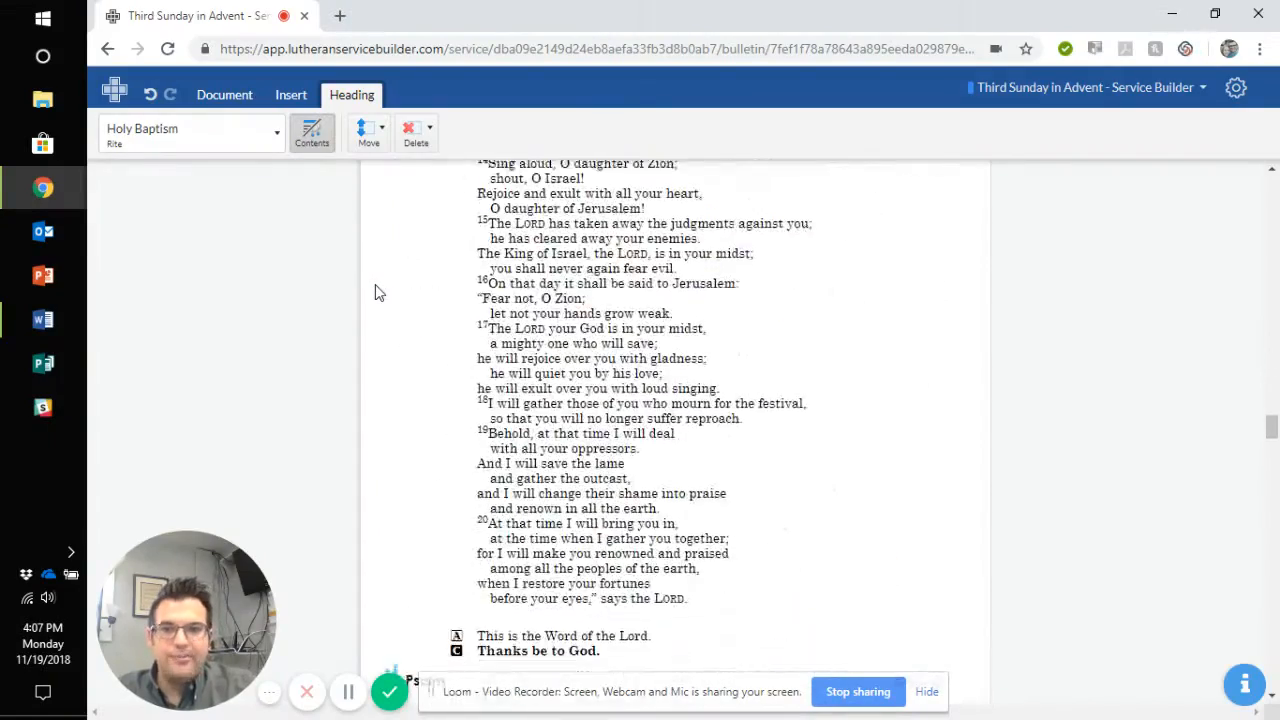
scroll(378, 291, down, 10)
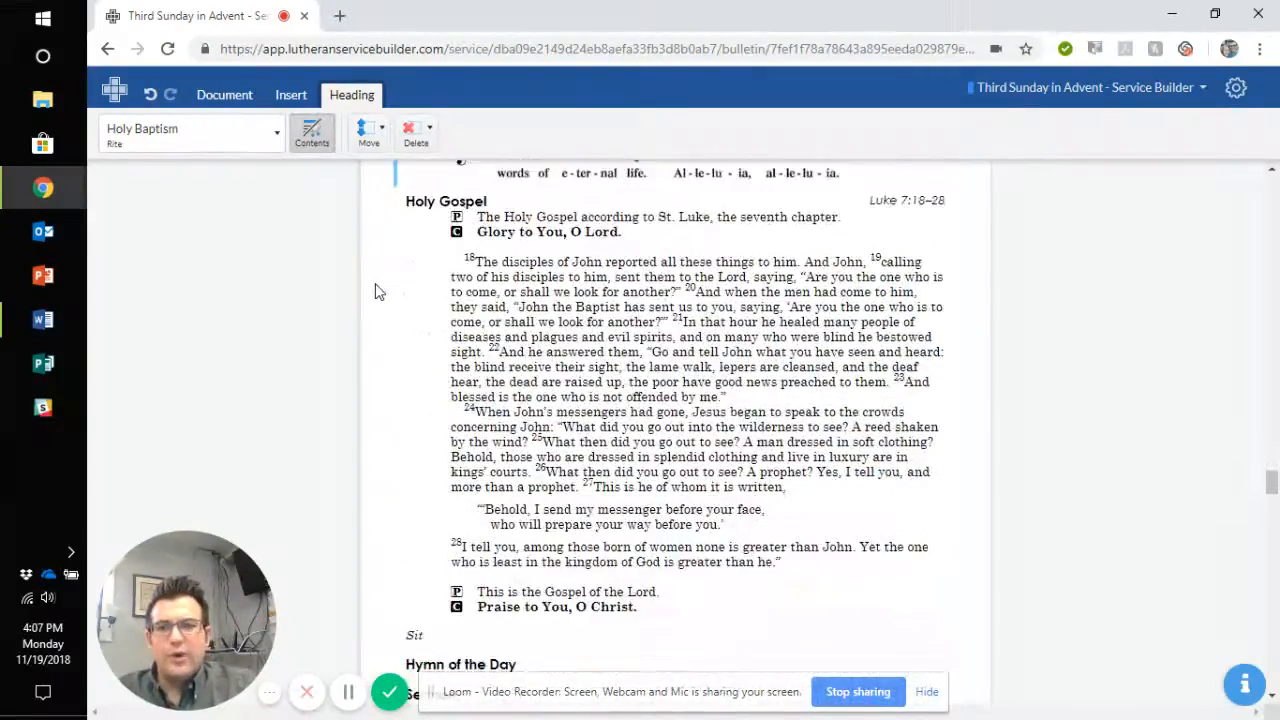
scroll(378, 291, down, 10)
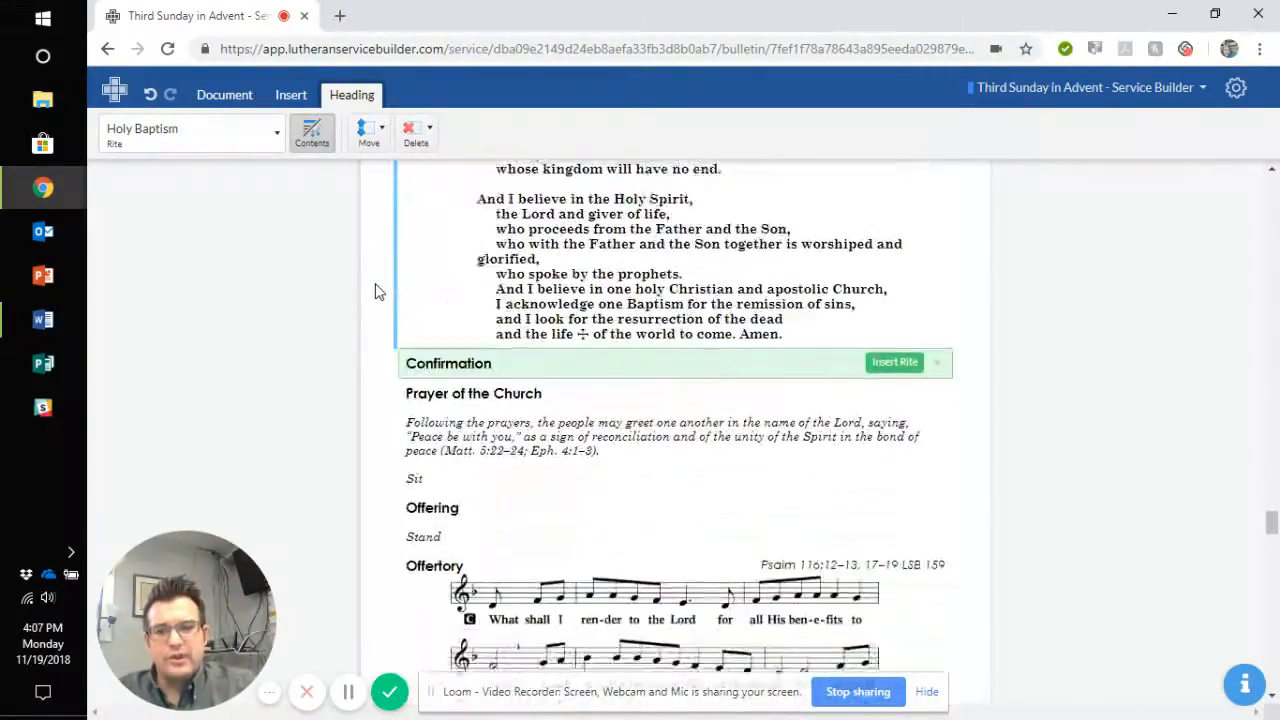
scroll(378, 291, down, 1)
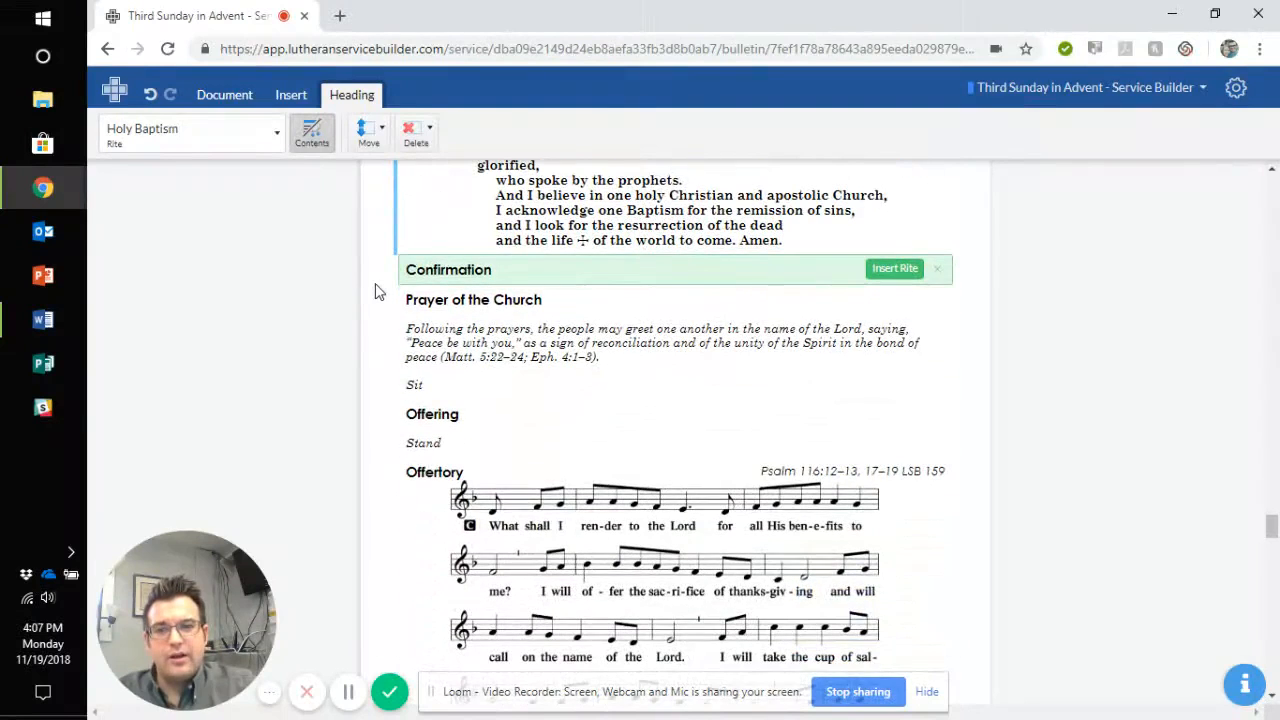
scroll(488, 250, up, 2)
click(571, 266)
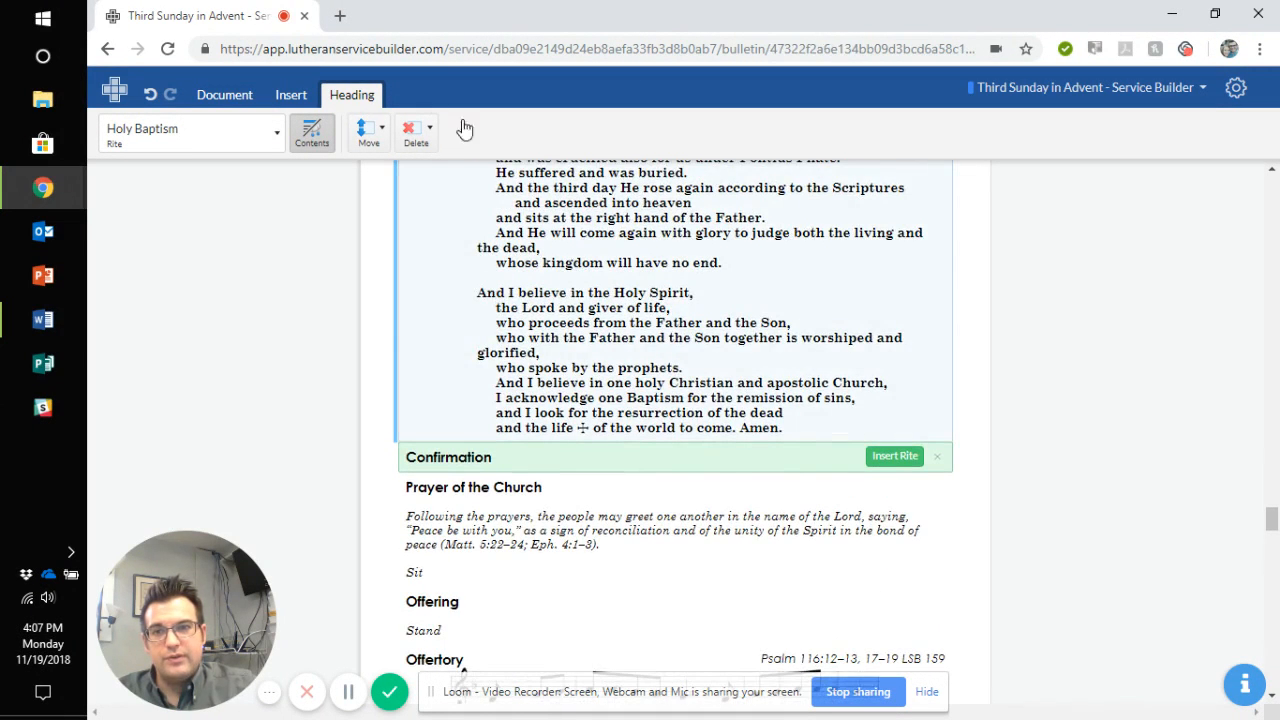
click(287, 134)
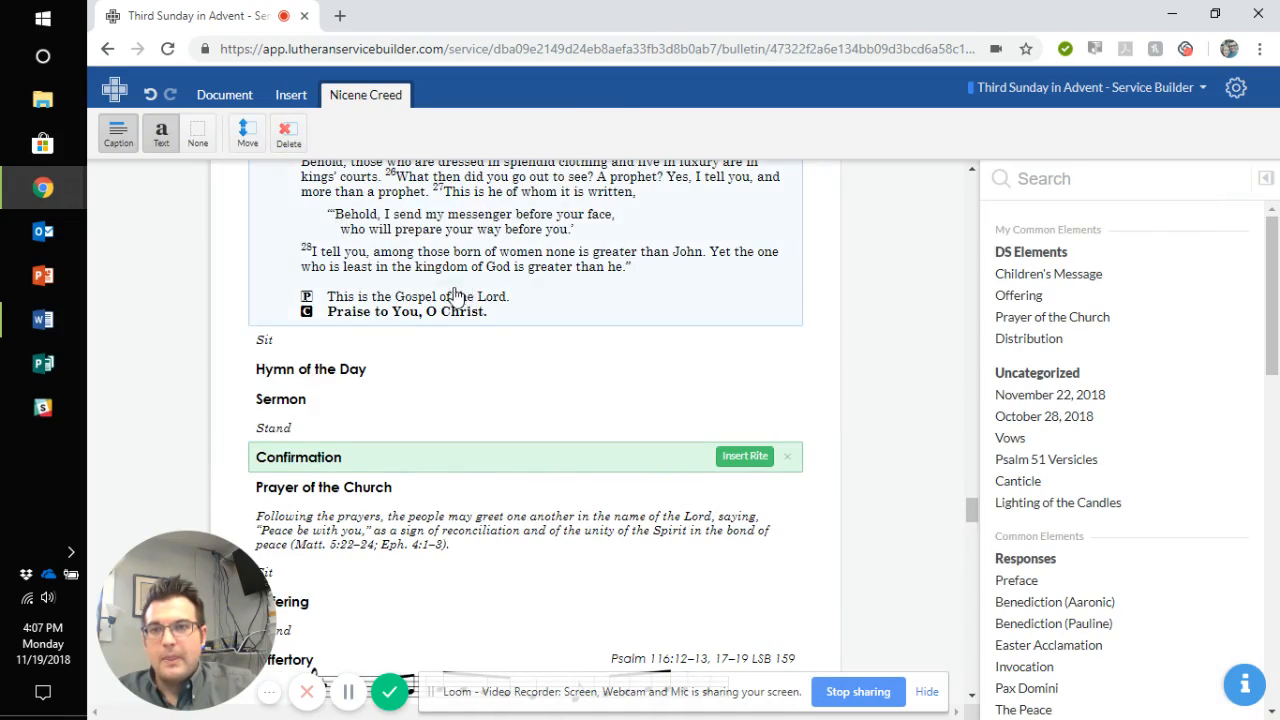
scroll(540, 300, down, 3)
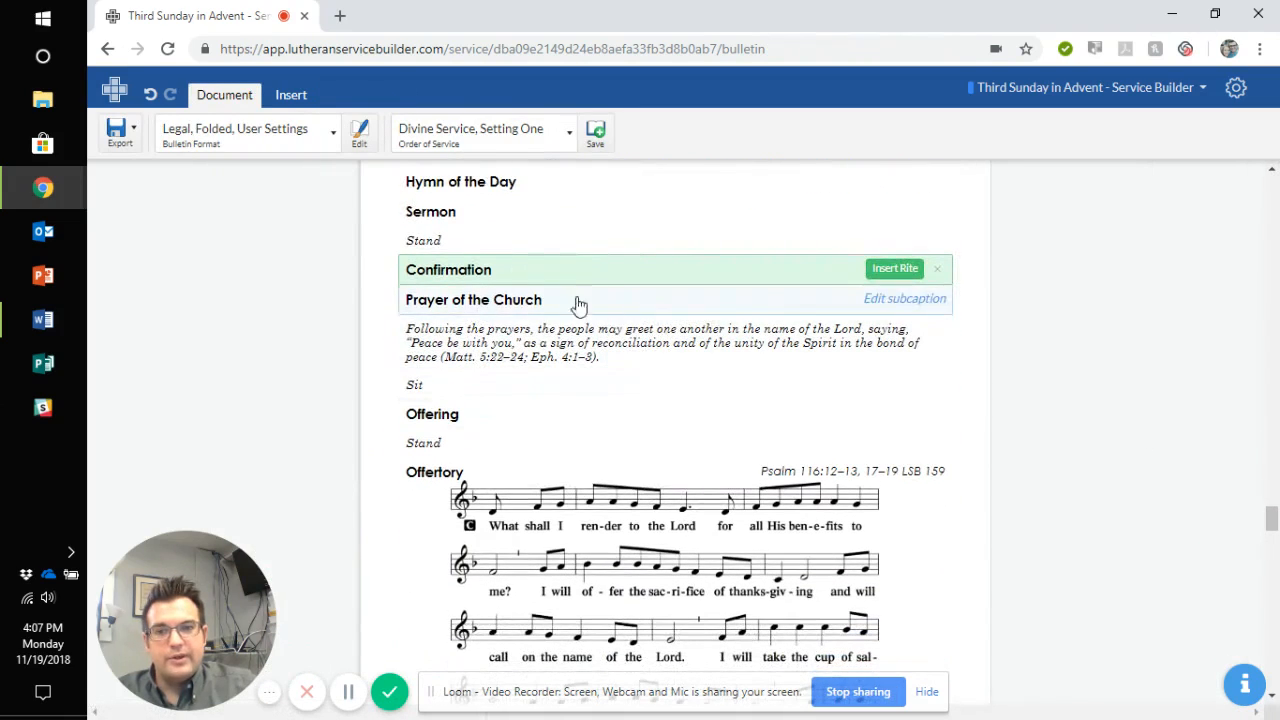
Step: Insert the Confirmation rite between the Sermon and the Prayer of the Church and include its full contents in the bulletin
click(904, 276)
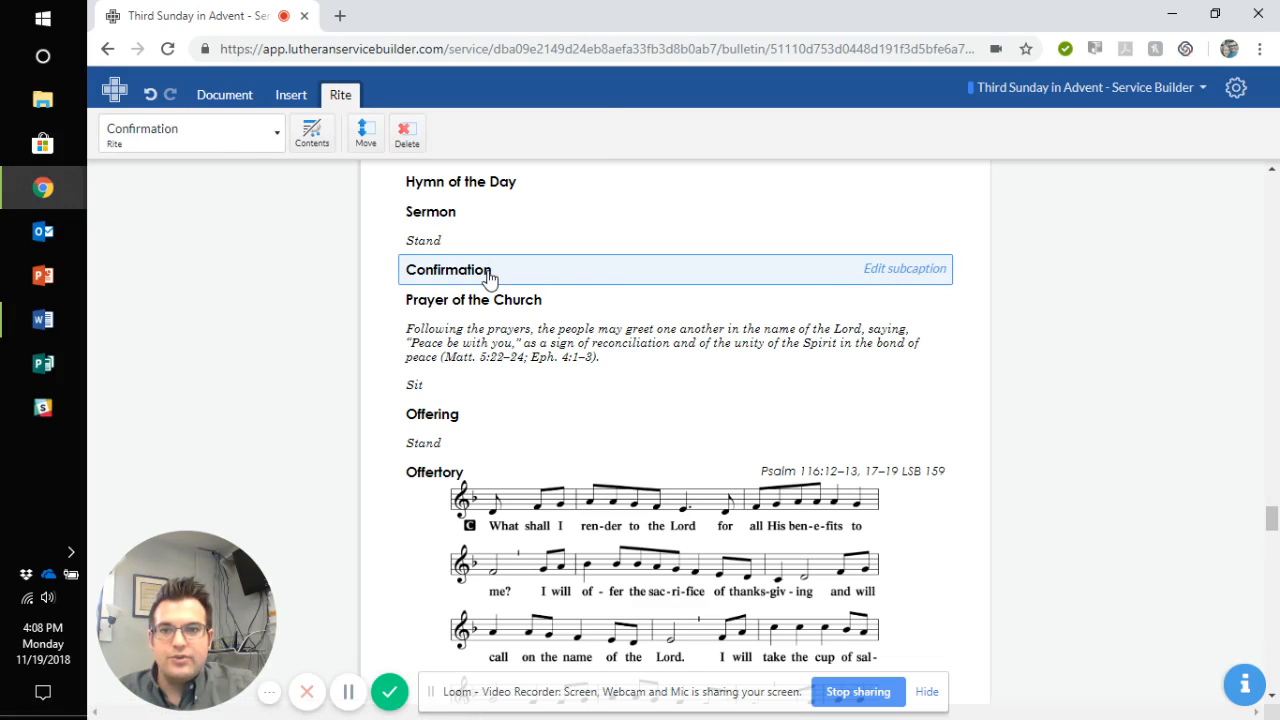
click(325, 146)
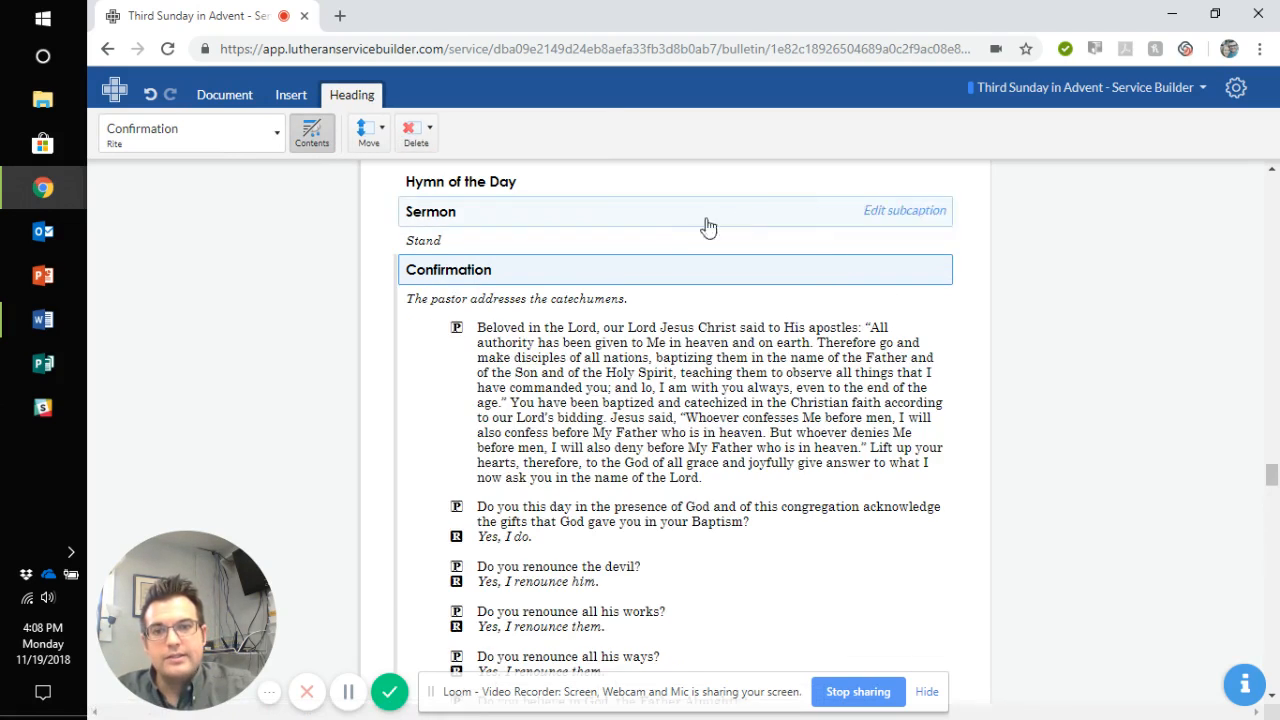
Step: Examine the Confirmation rite's text, from the catechumens' questions through the blessing with its name placeholder and the closing collects
scroll(666, 385, down, 10)
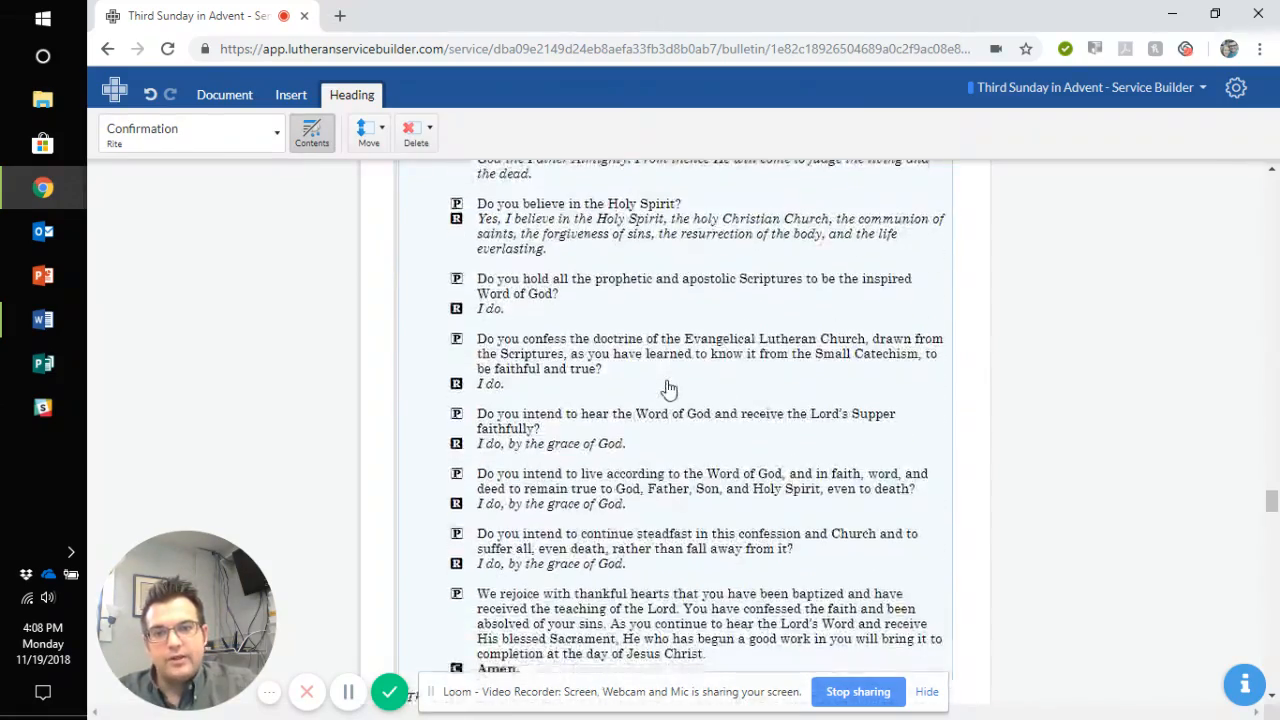
scroll(670, 378, down, 10)
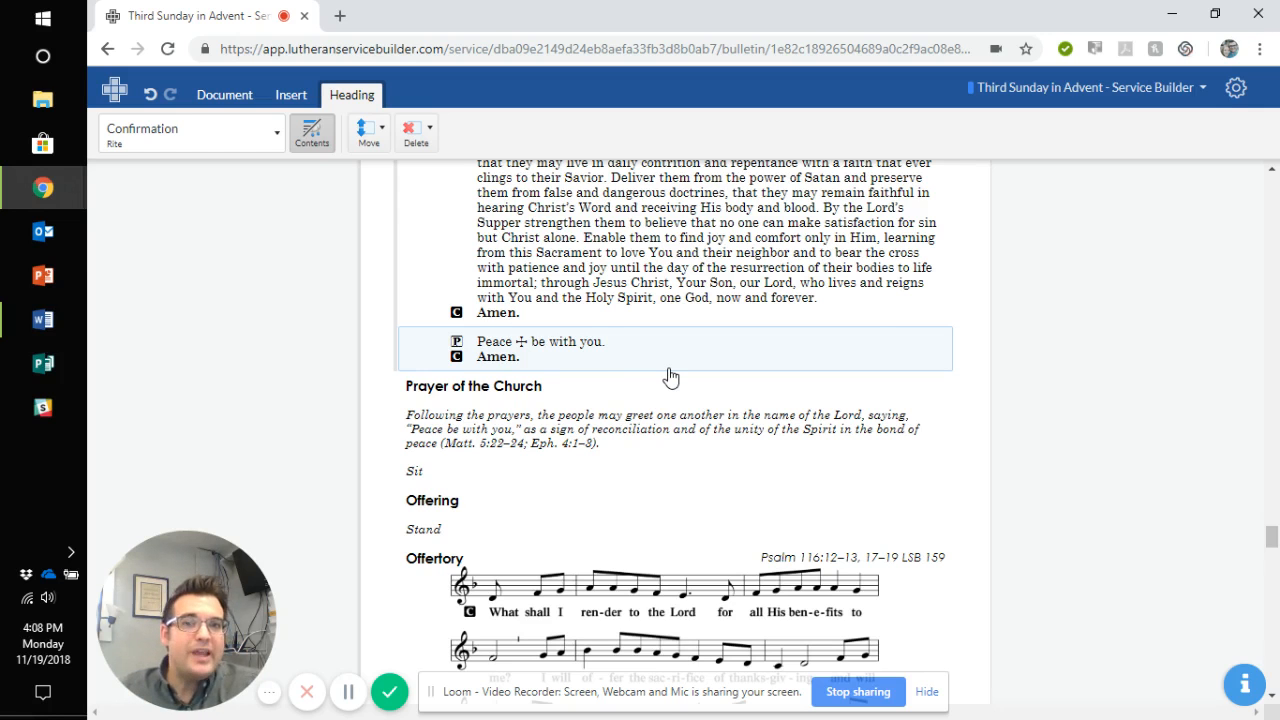
scroll(665, 400, up, 5)
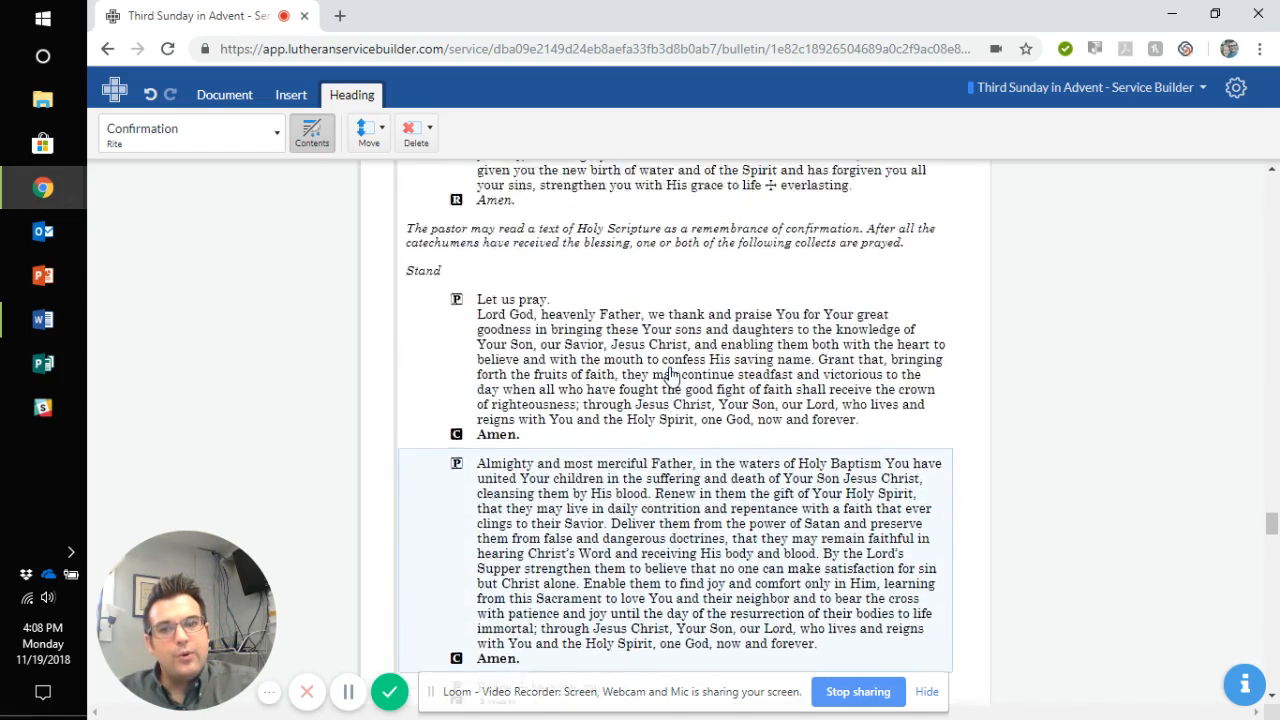
scroll(602, 385, up, 3)
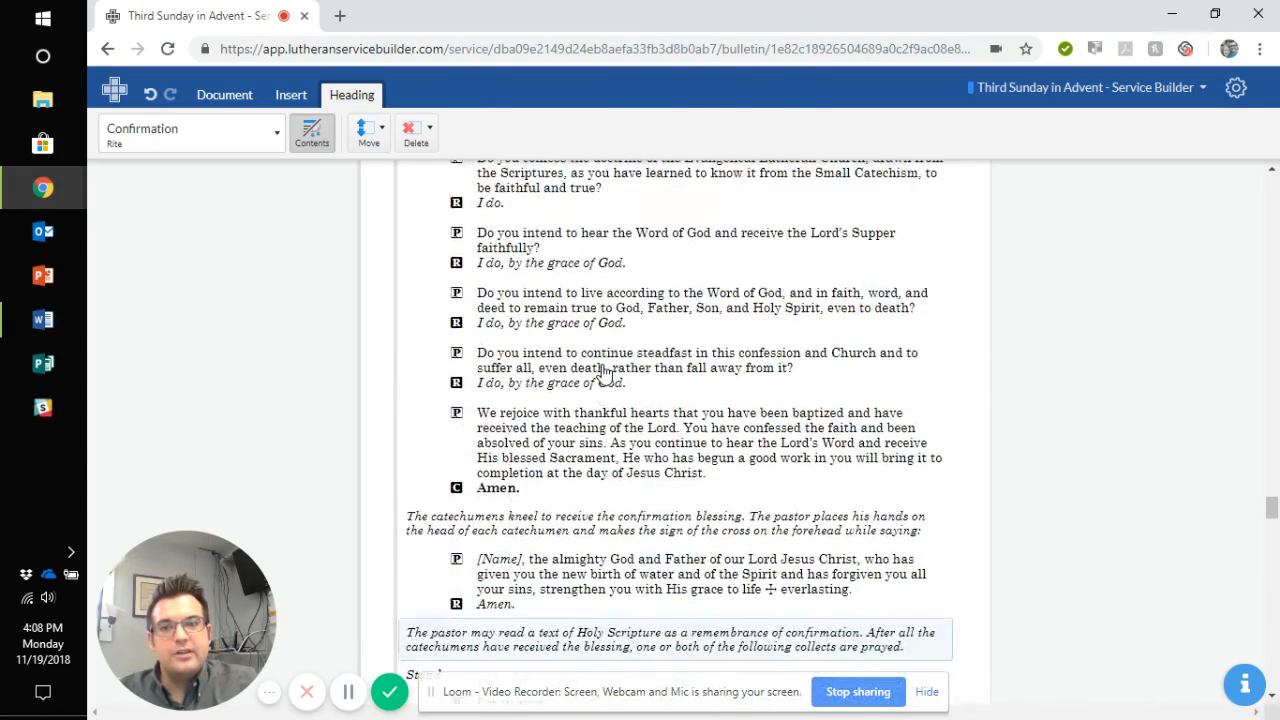
scroll(594, 429, down, 1)
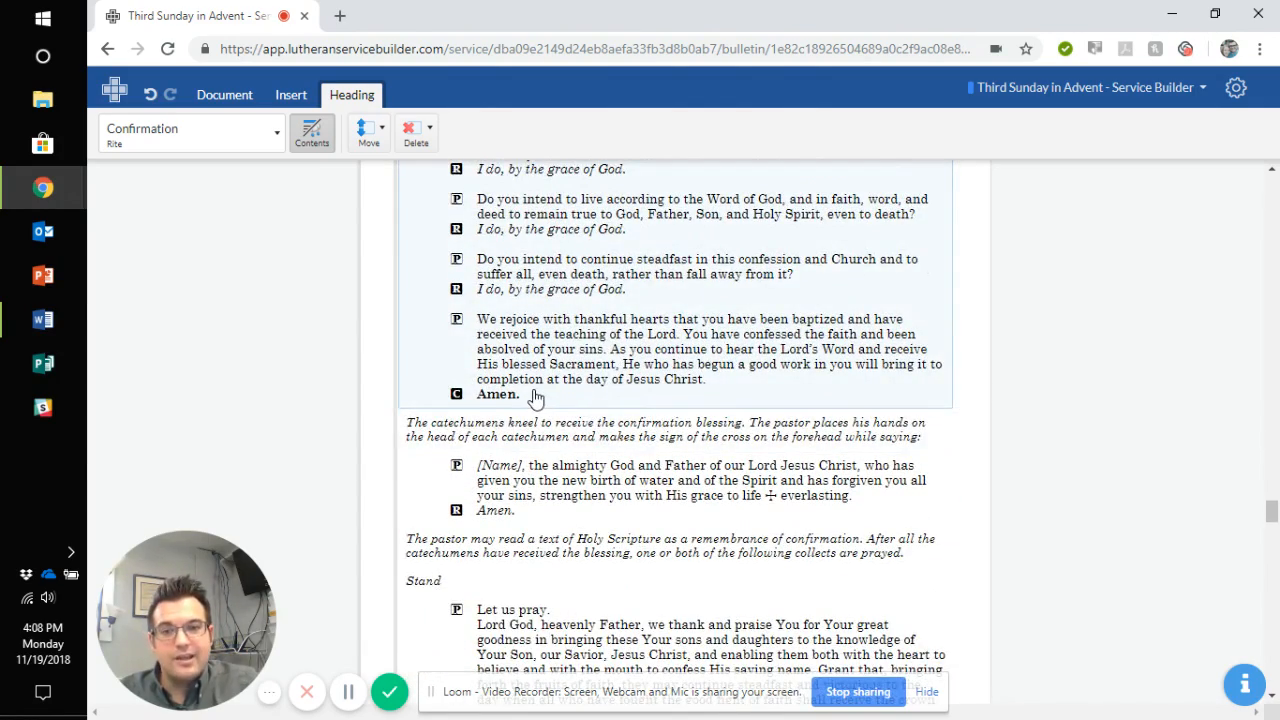
scroll(536, 397, down, 4)
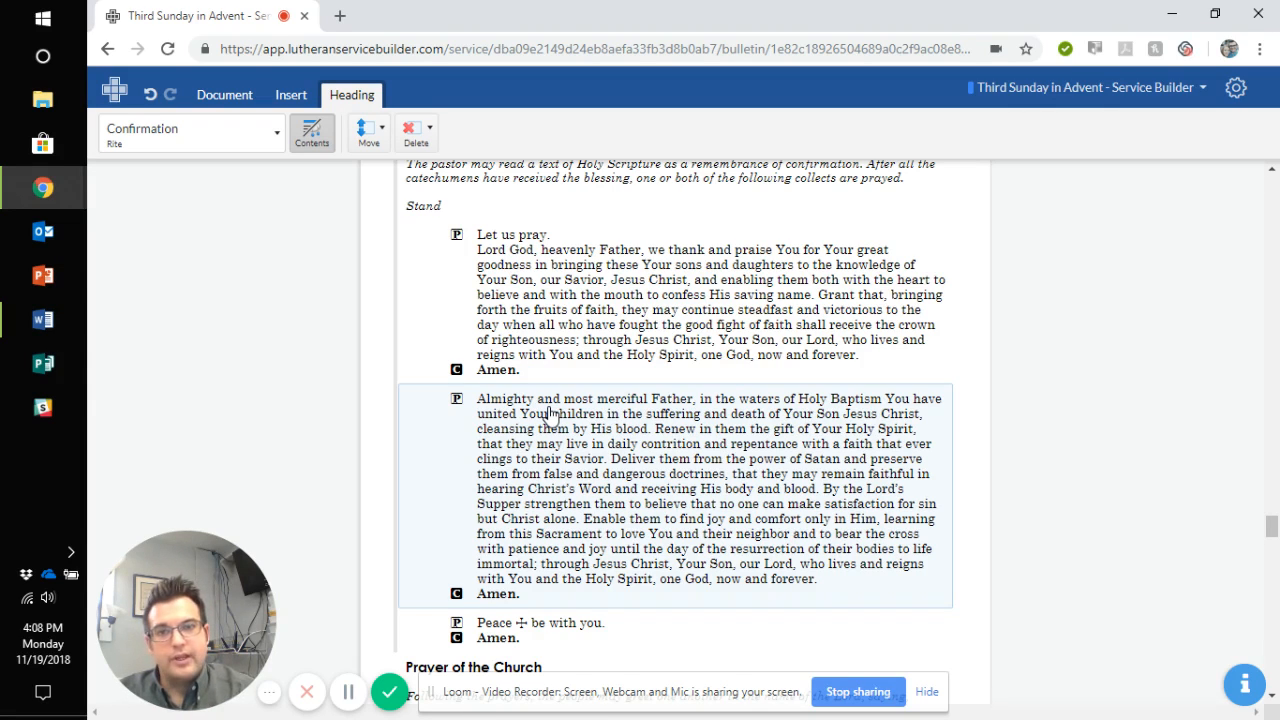
scroll(600, 420, down, 3)
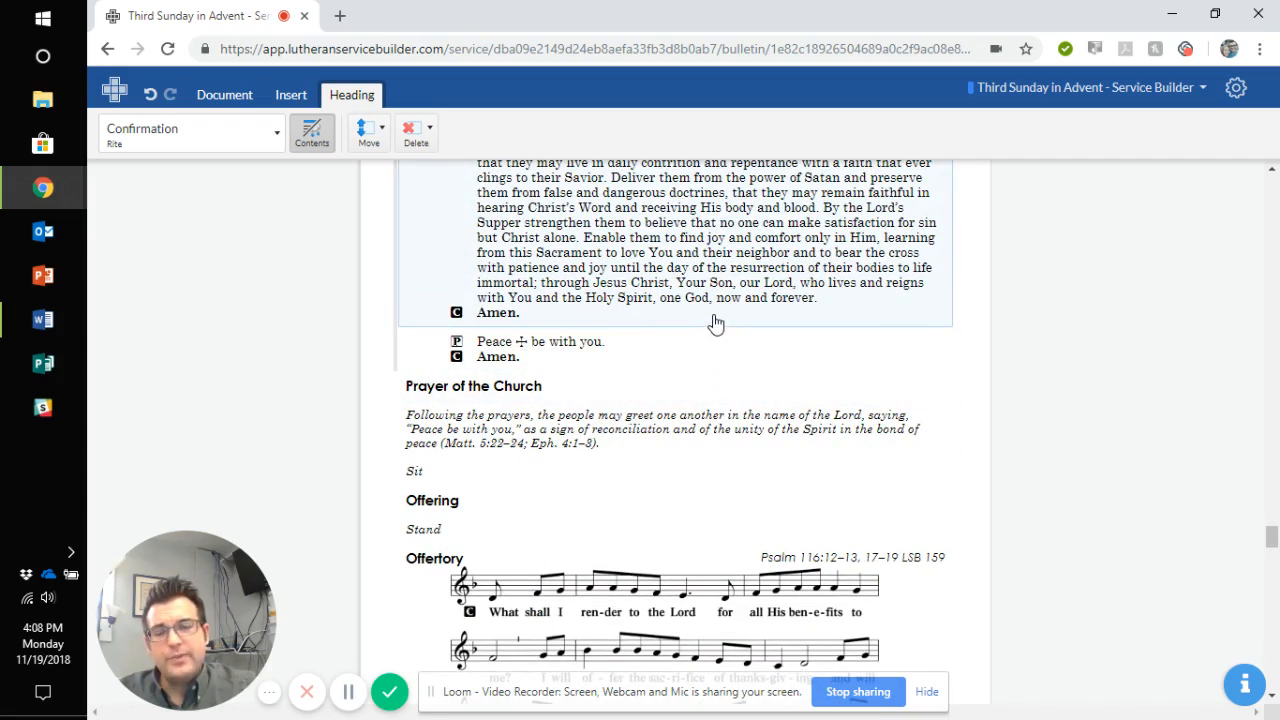
scroll(716, 324, up, 10)
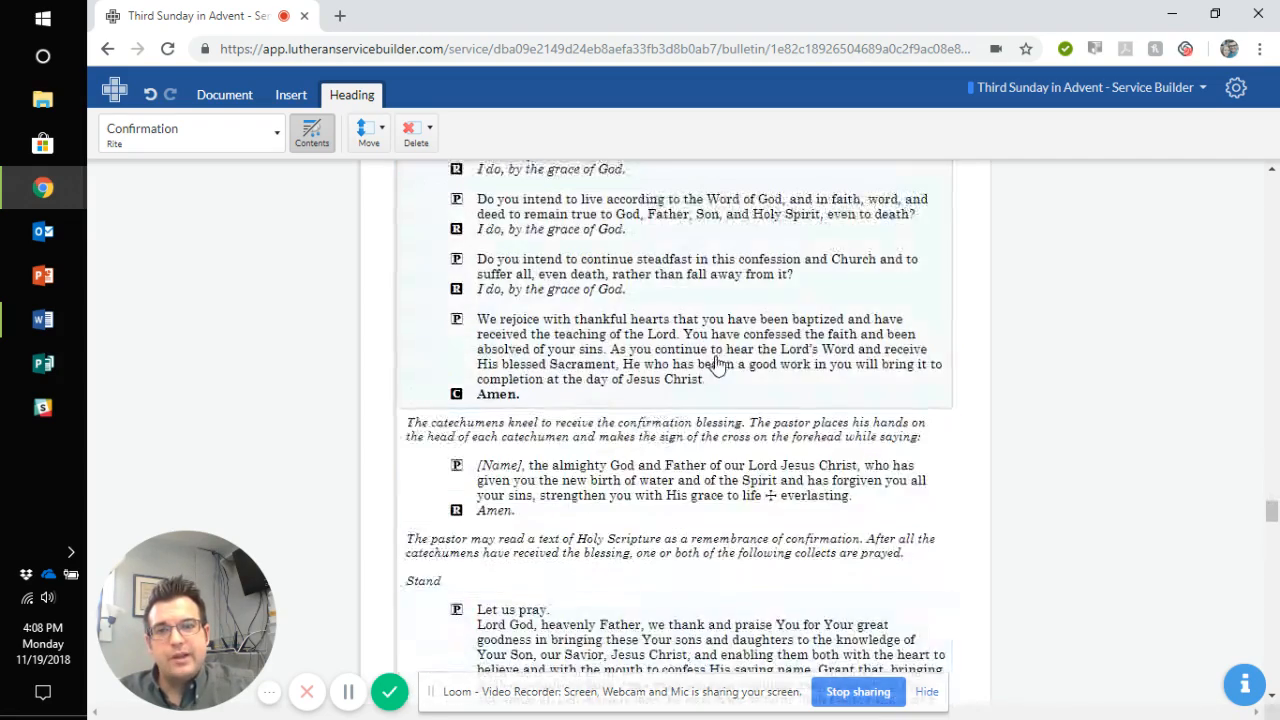